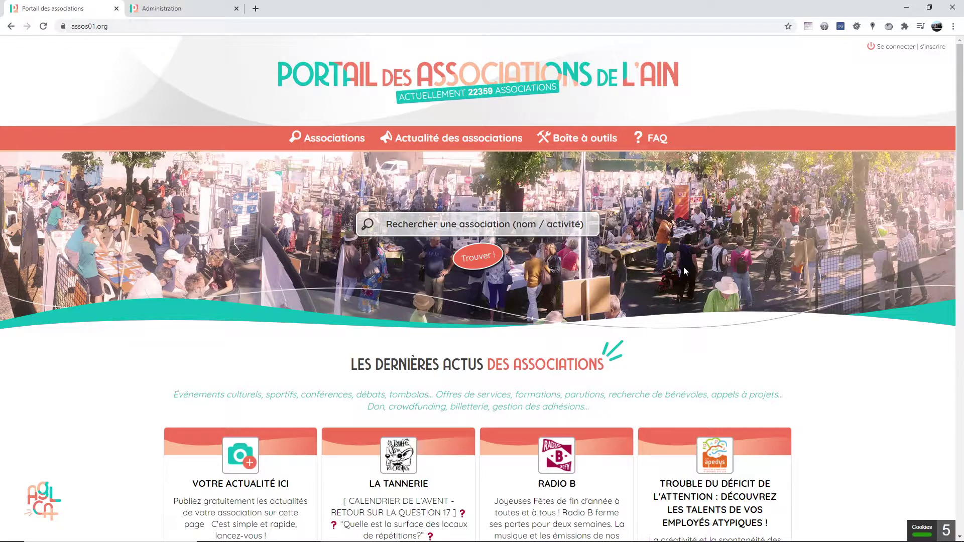
Open the portal's authentication page and sign in to the association's administration area.
left_click(894, 48)
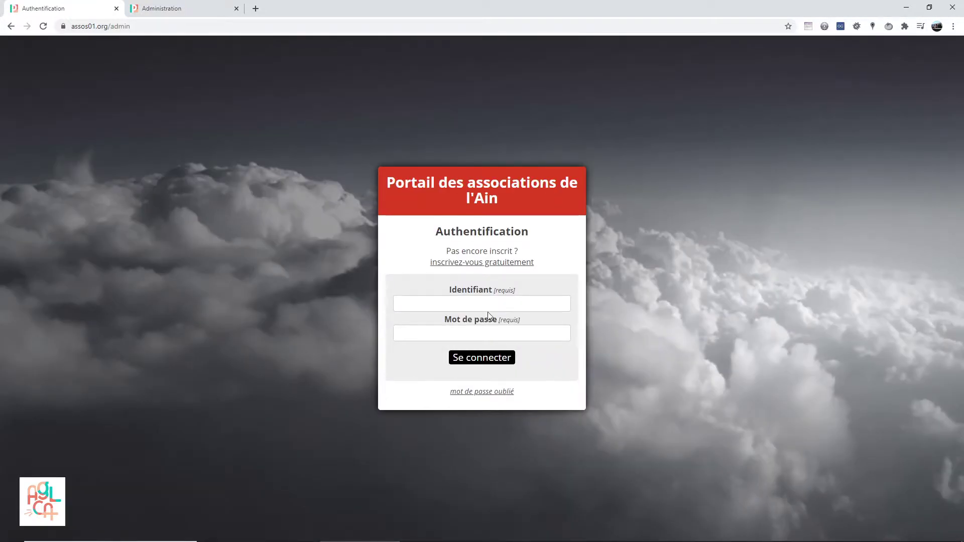
left_click(486, 303)
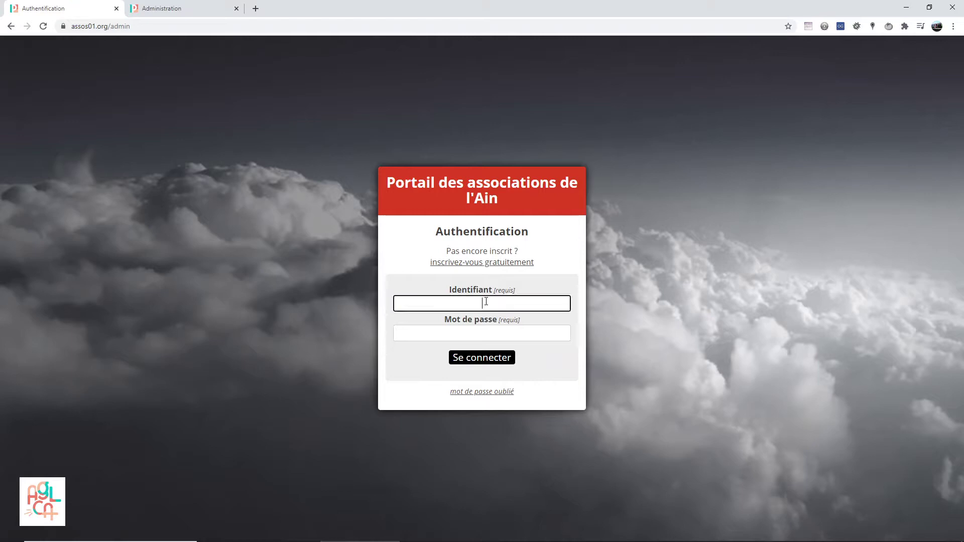
left_click(474, 335)
left_click(480, 306)
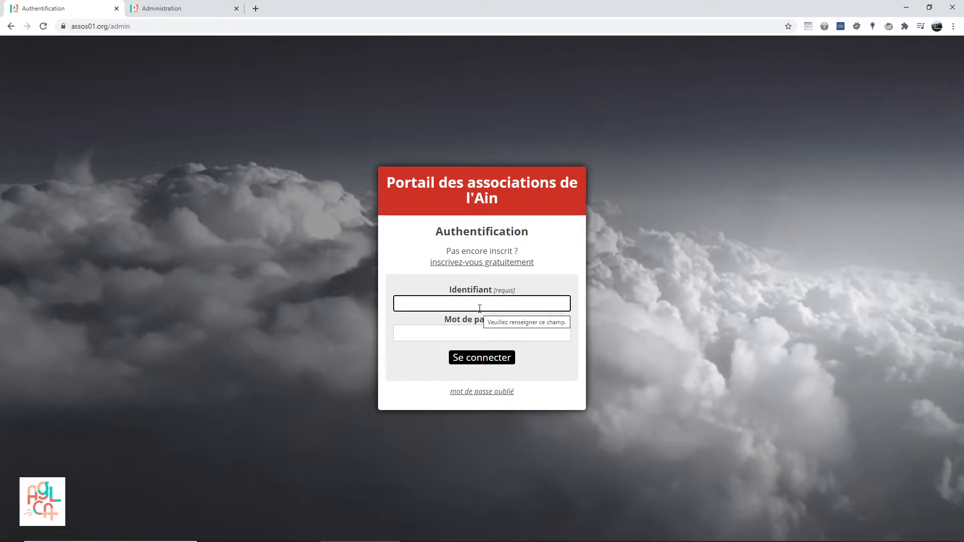
left_click(474, 335)
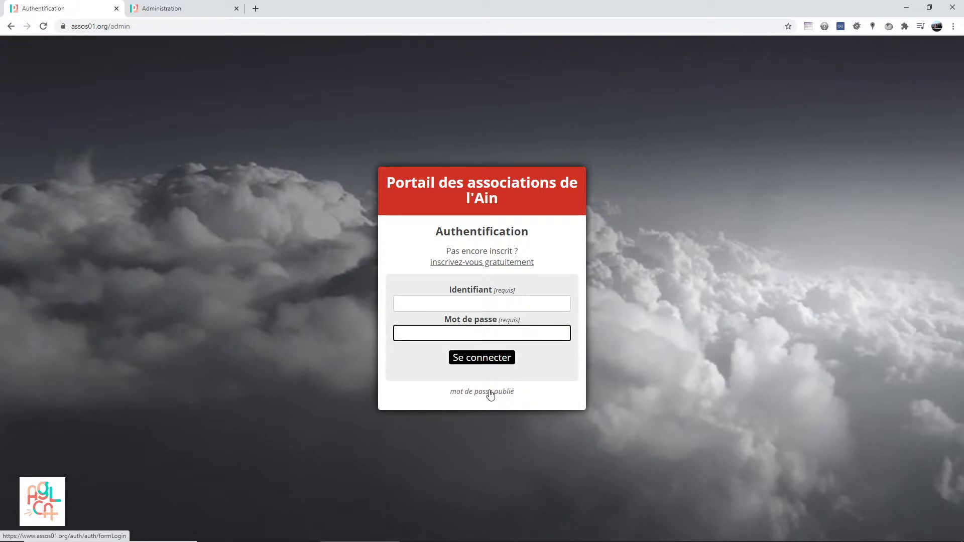
left_click(495, 306)
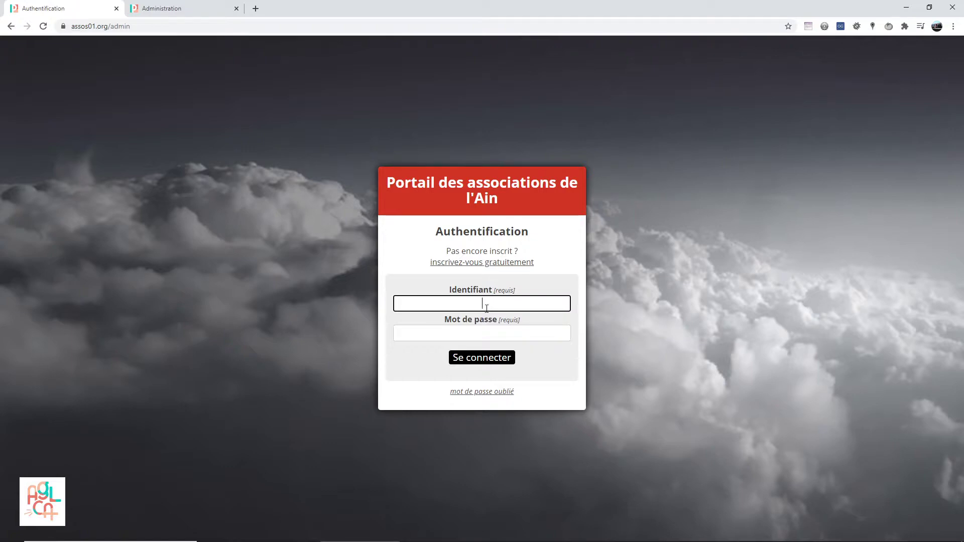
left_click(491, 335)
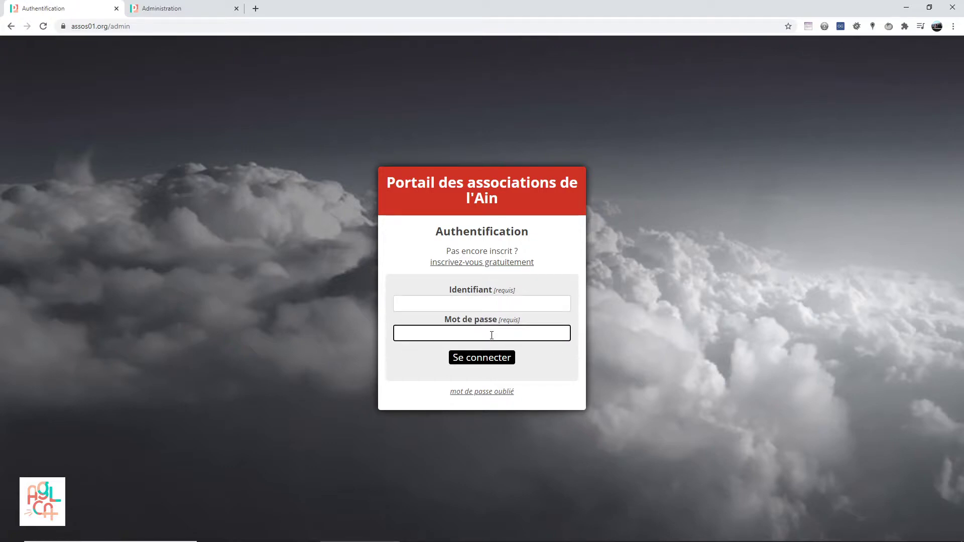
left_click(485, 358)
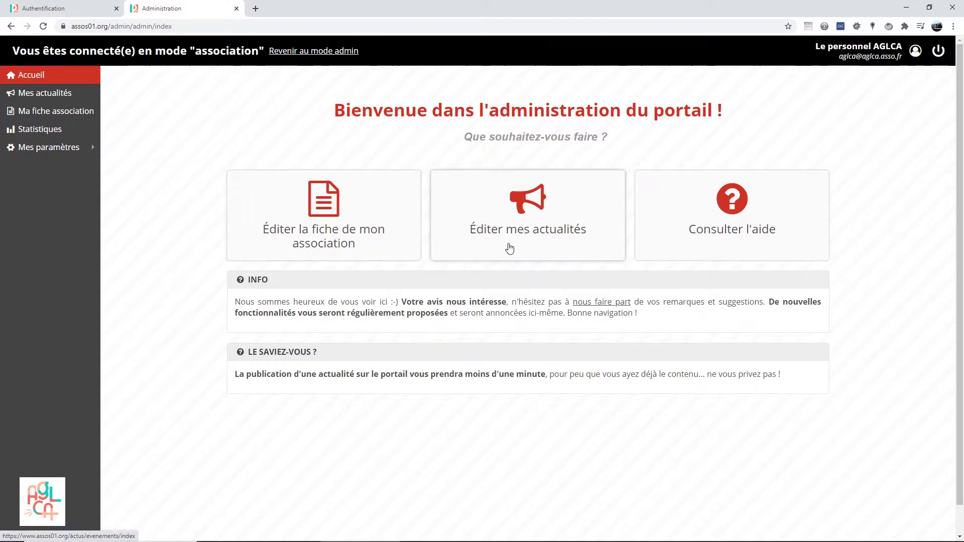
Open the association's own news list for editing and look through its existing entries.
left_click(508, 244)
left_click(509, 247)
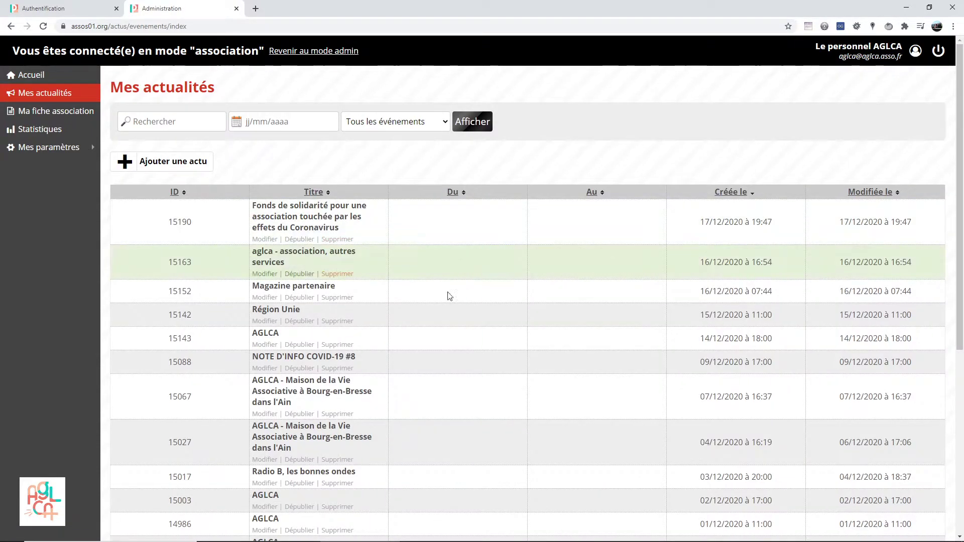
scroll(425, 407, "down", 1)
scroll(424, 402, "down", 5)
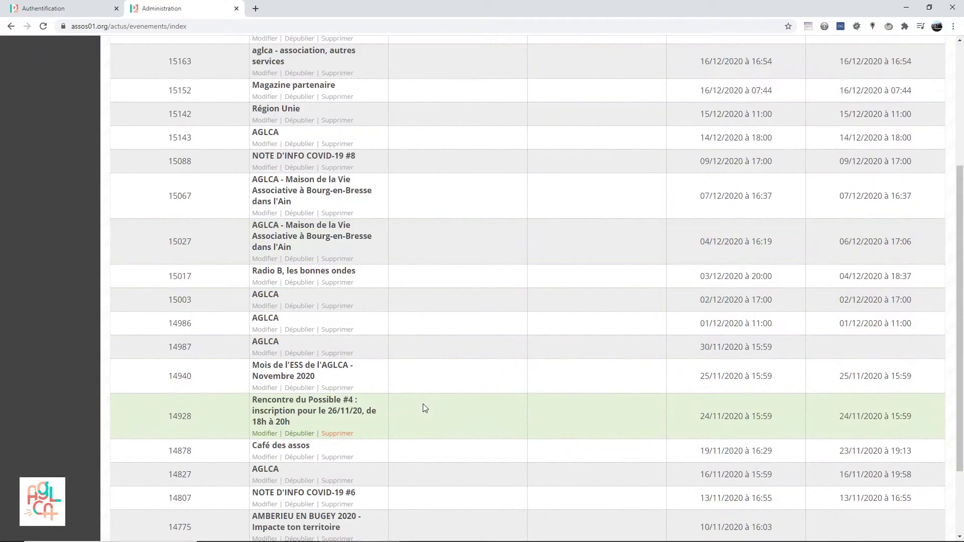
scroll(437, 356, "up", 2)
scroll(436, 356, "up", 5)
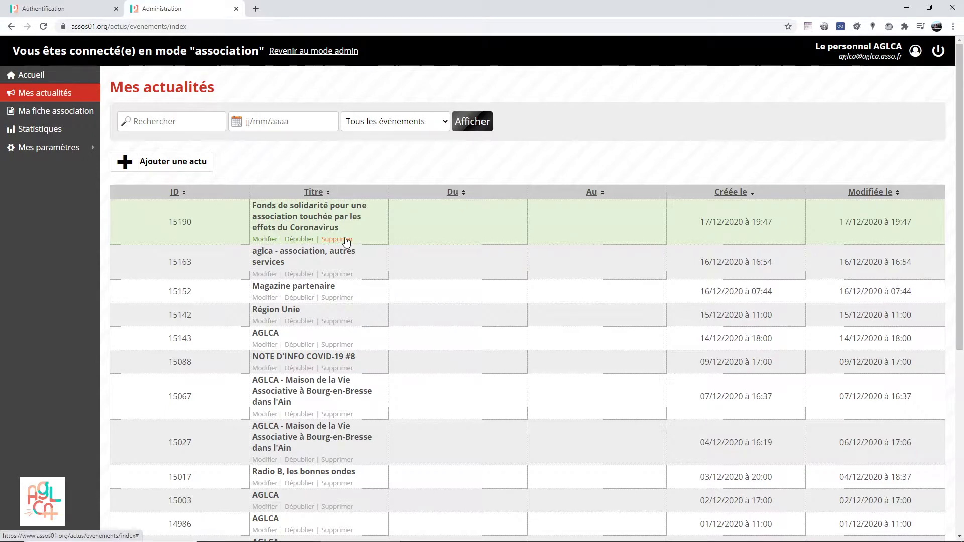
Unpublish the news item "Fonds de solidarité pour une association touchée par les effets du Coronavirus" and publish it again.
left_click(297, 240)
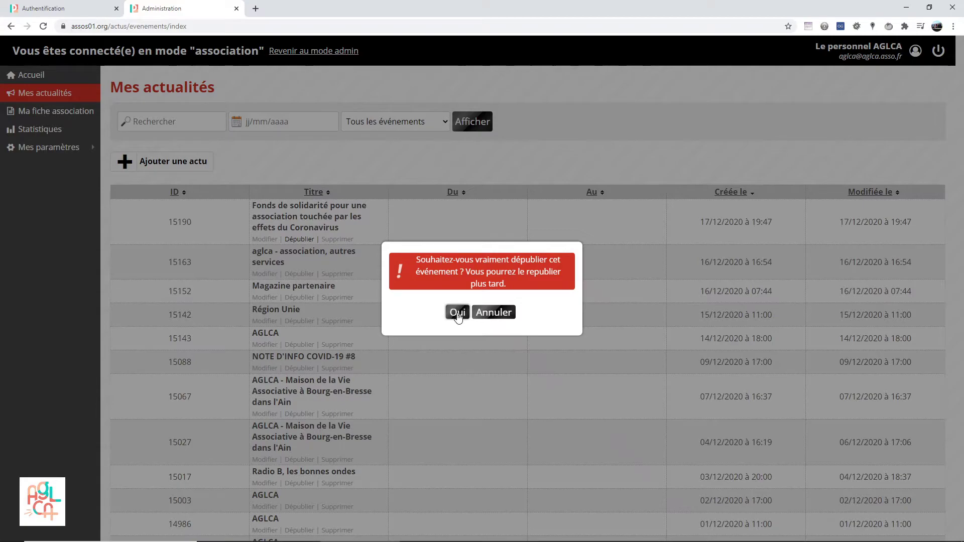
left_click(457, 314)
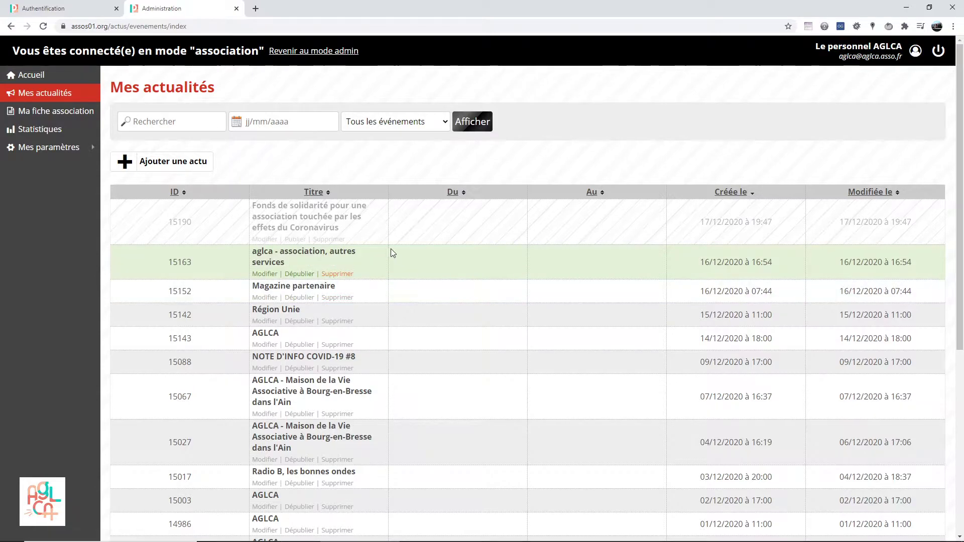
left_click(304, 245)
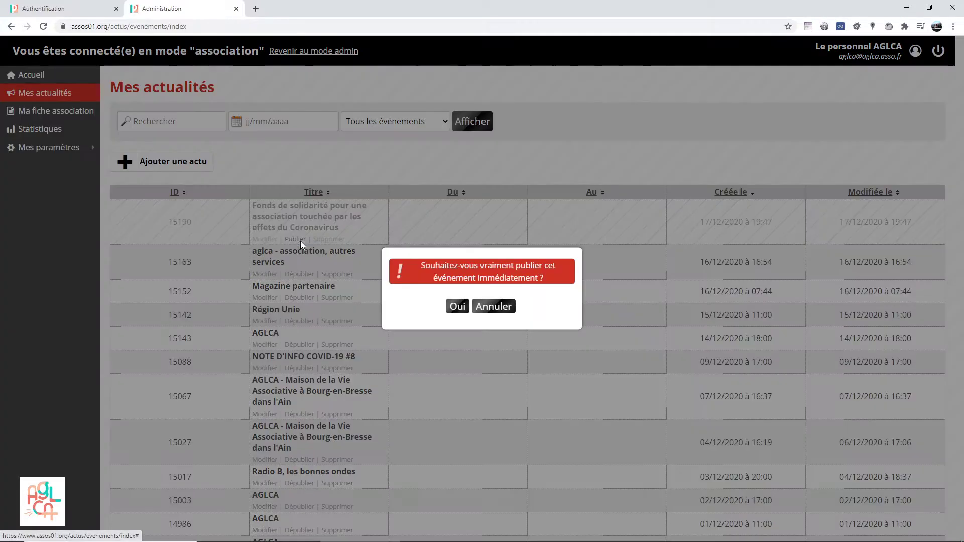
left_click(453, 303)
Request deletion of the "Fonds de solidarité" news item and cancel it.
left_click(349, 241)
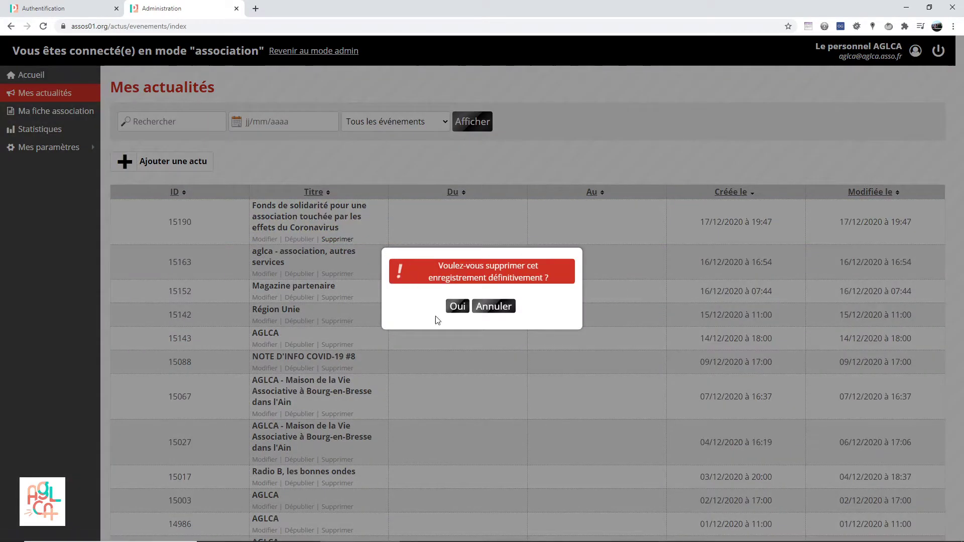
left_click(492, 308)
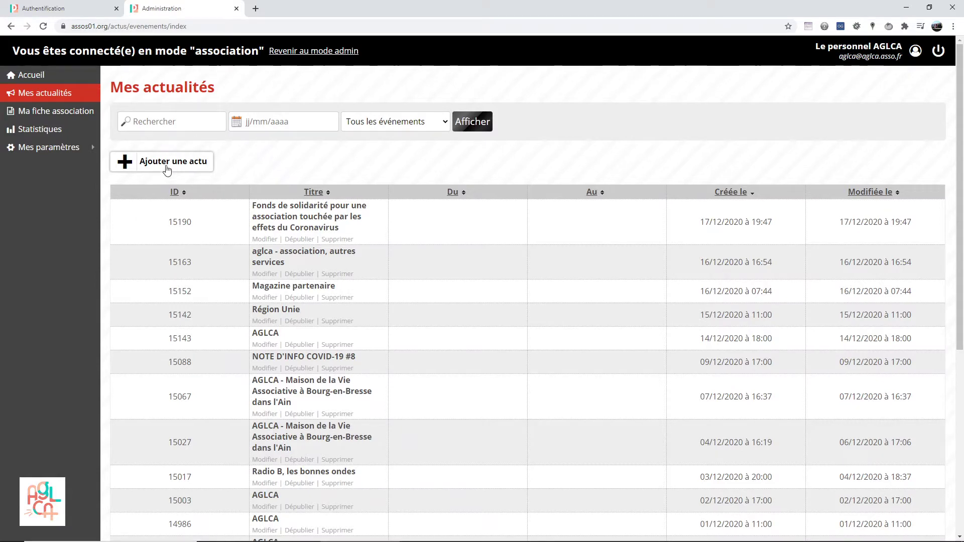
Add a news item of type "Simple annonce" with the title "Ouverture de notre espace de coworking".
left_click(168, 169)
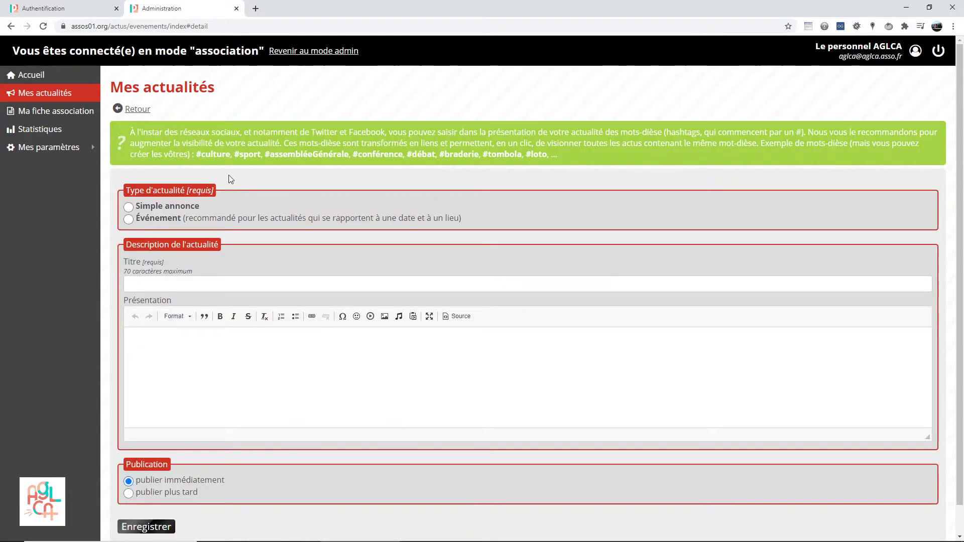
left_click(170, 285)
left_click(166, 335)
left_click(139, 207)
left_click(143, 284)
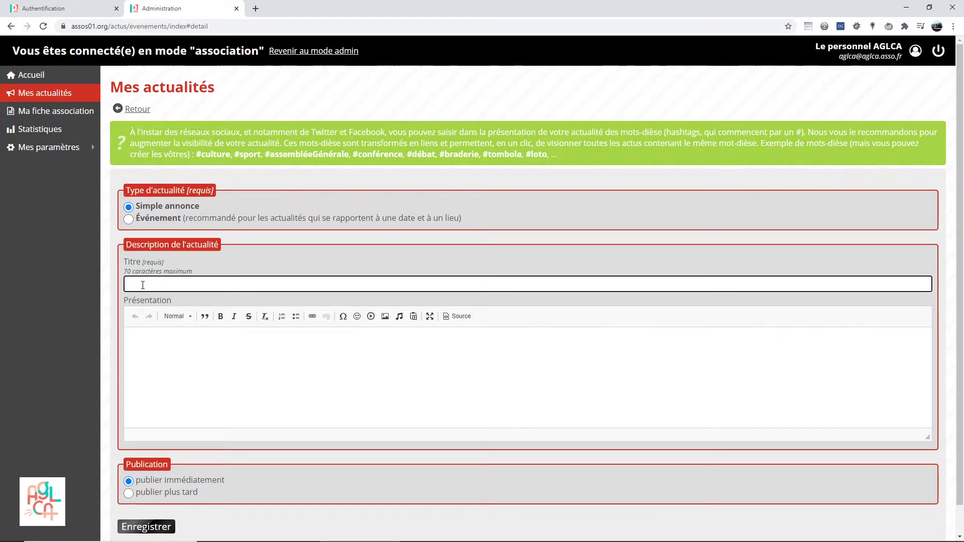
type("Ouverture de notre espace de coworking")
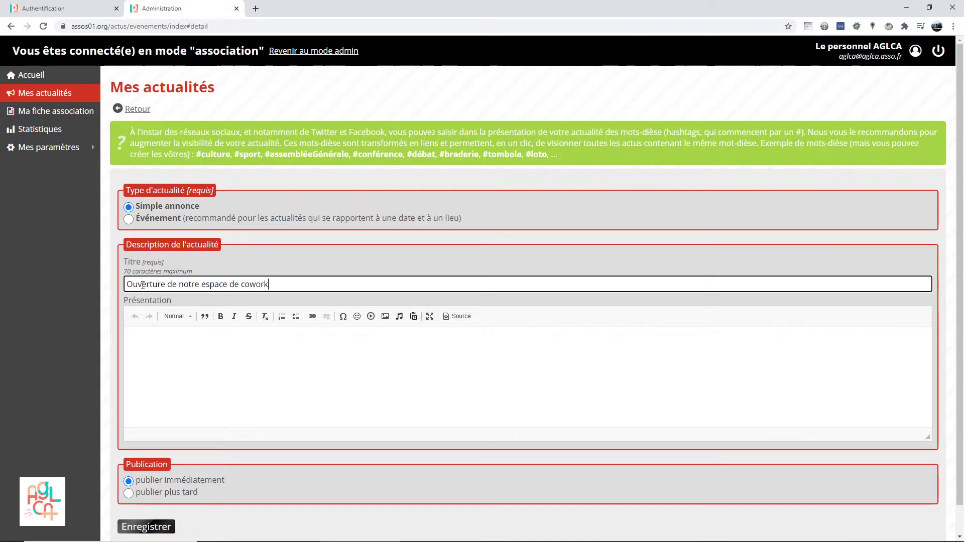
Fill in the presentation with the coworking space text beginning "Un nouvel espace voit le jour au sein de la MCC !".
left_click(164, 345)
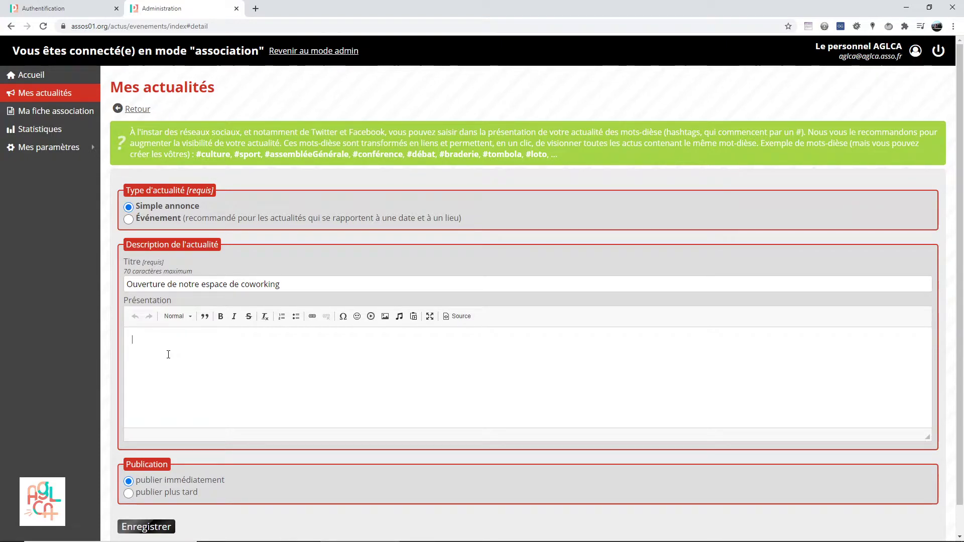
right_click(168, 354)
left_click(162, 342)
type("Un nouvel espace voit le jour au sein de la MCC ! Dédié au coworking, ce nouveau lieu est avant tout un espace de travail, qui va permettre de rompre l’isolement des professionnels en favorisant l’échange, la rencontre, dans un esprit de partage, d’idéation, de coopération et de convivialité.")
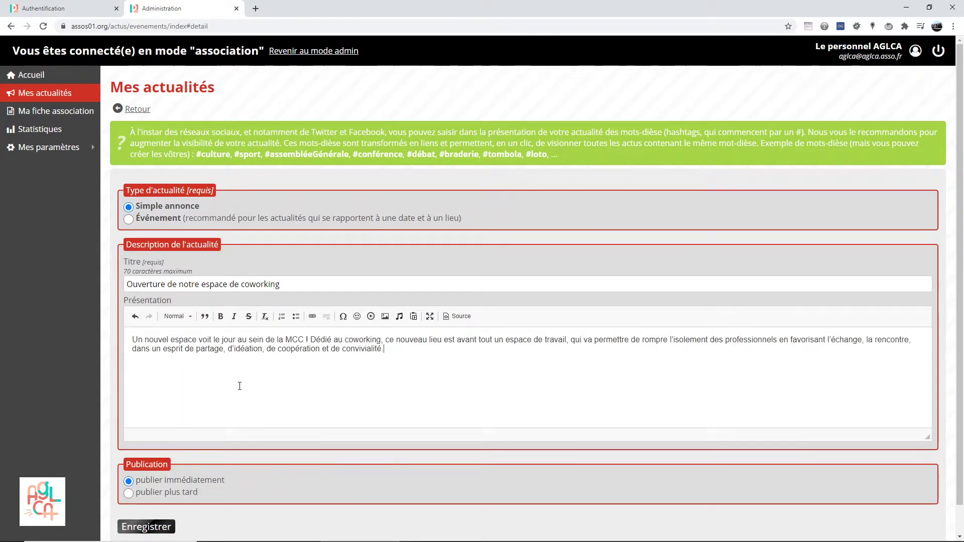
Schedule the news item's publication for 25/03/2021, and switch it back to immediate publication.
scroll(156, 463, "down", 1)
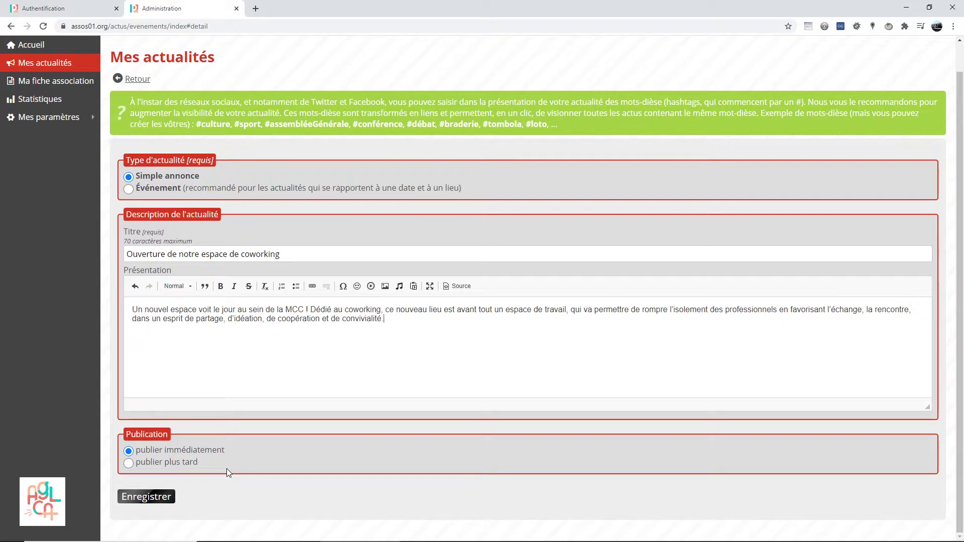
left_click(166, 467)
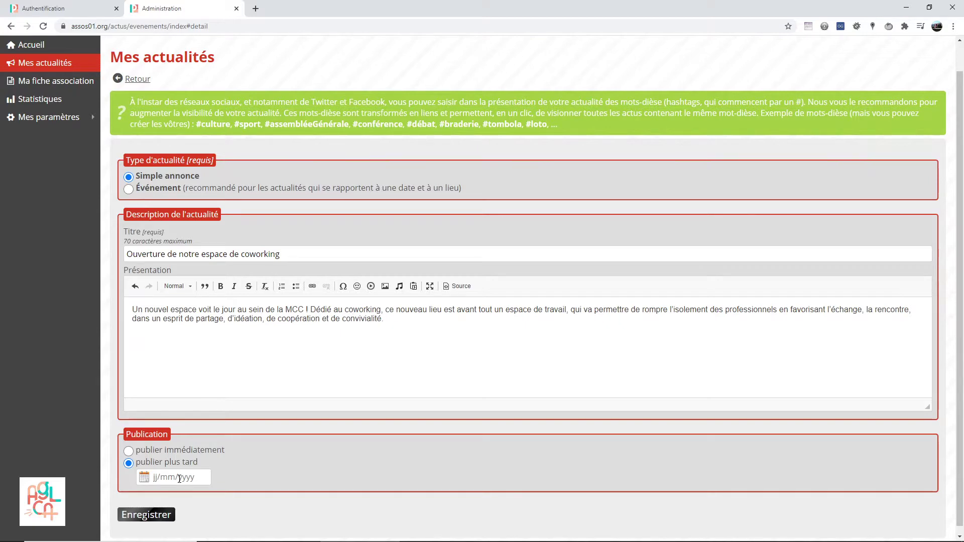
left_click(179, 479)
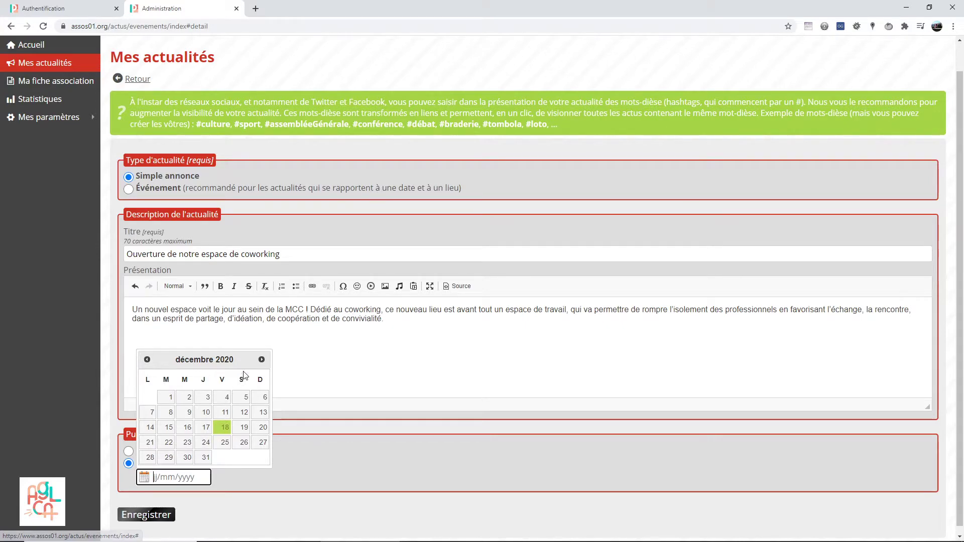
left_click(261, 360)
left_click(262, 360)
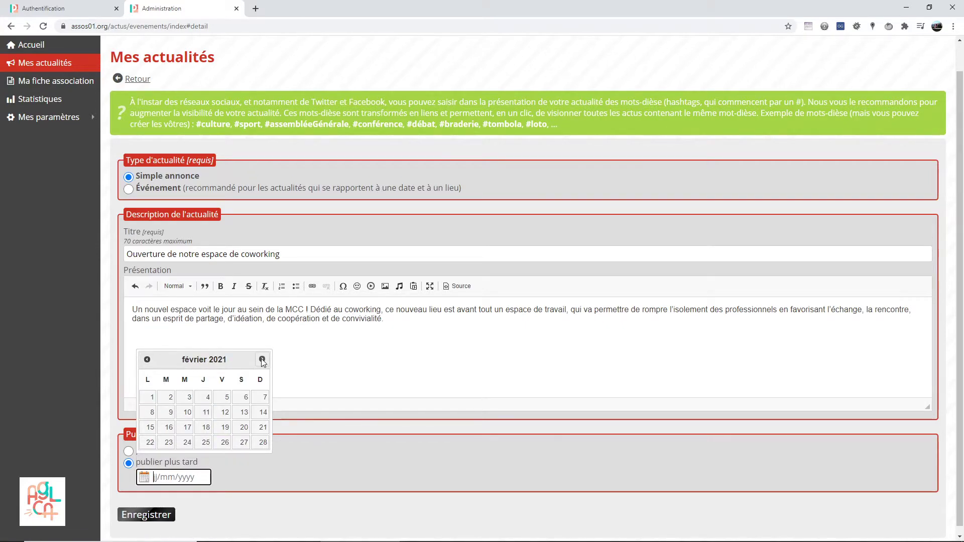
left_click(262, 360)
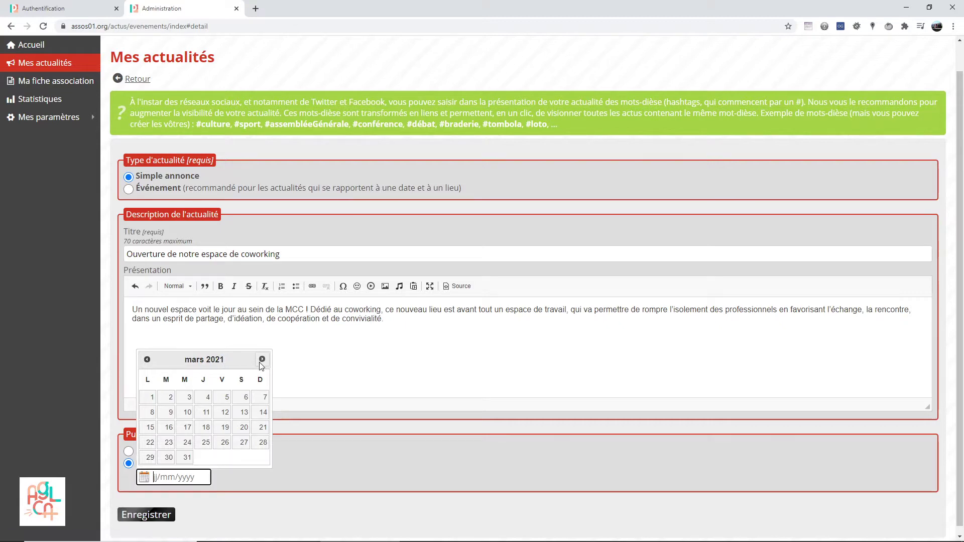
left_click(203, 444)
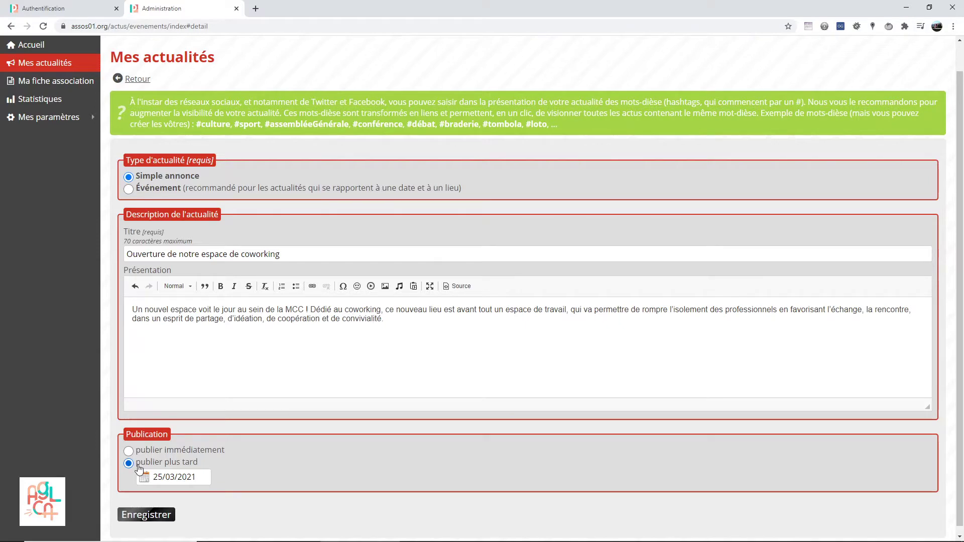
left_click(153, 452)
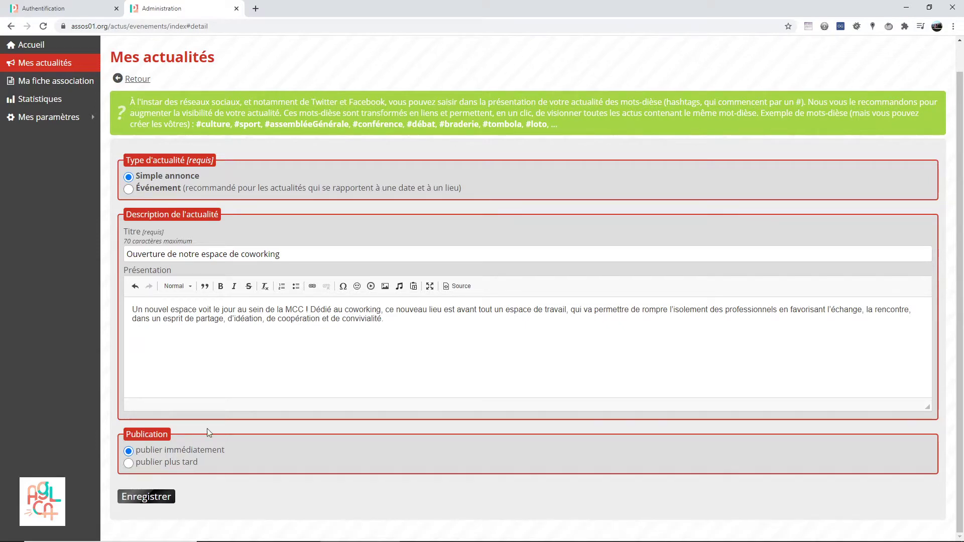
Change the news type to "Événement" and set its dates from 21/12/2020 to 24/12/2020.
left_click(163, 189)
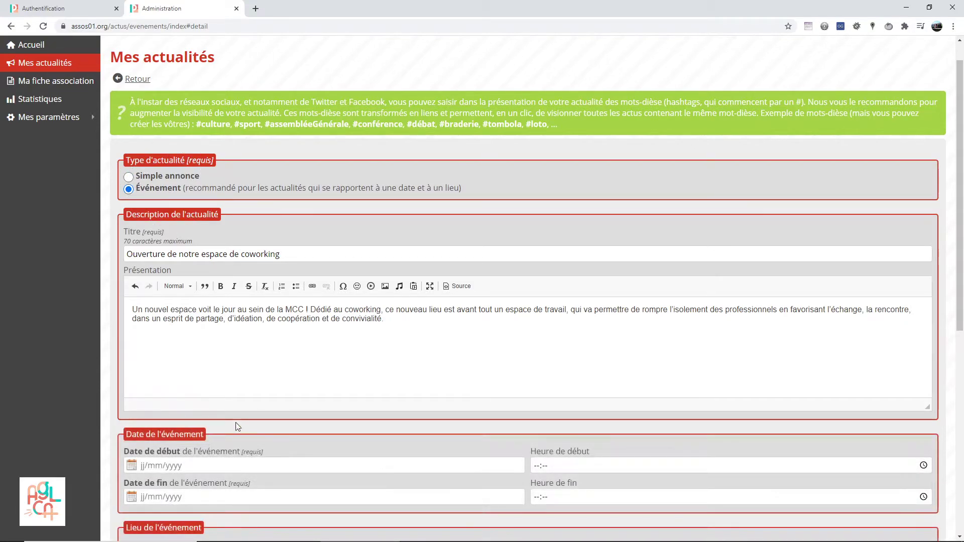
scroll(280, 425, "down", 1)
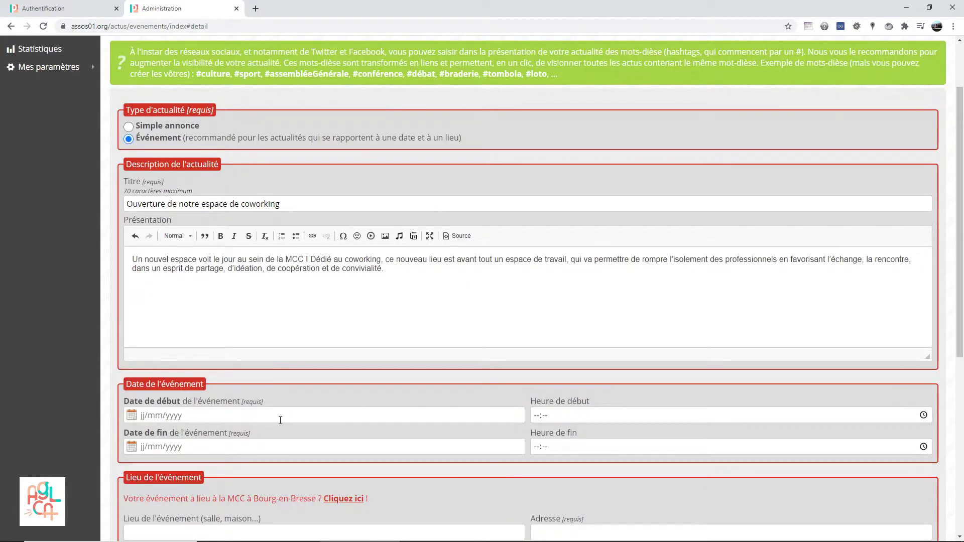
left_click(210, 416)
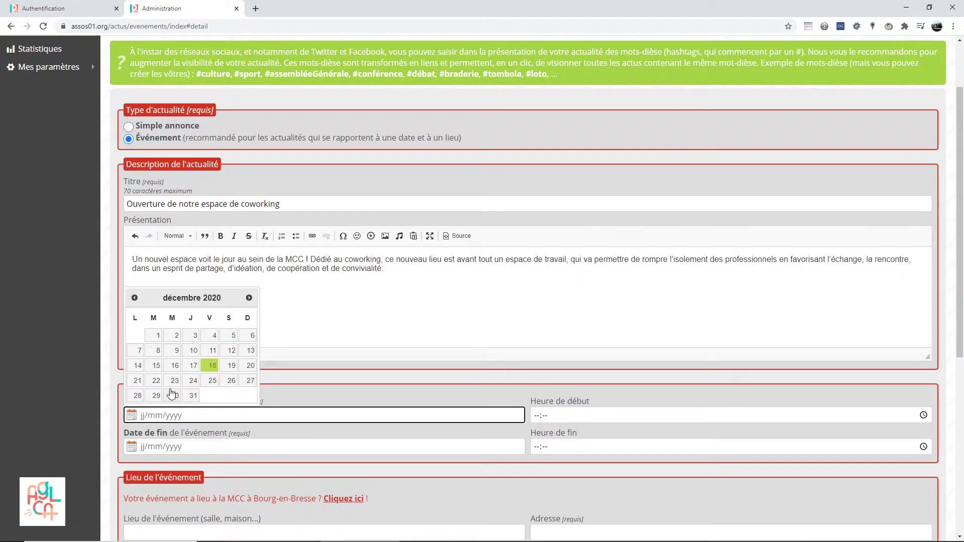
left_click(138, 383)
left_click(179, 447)
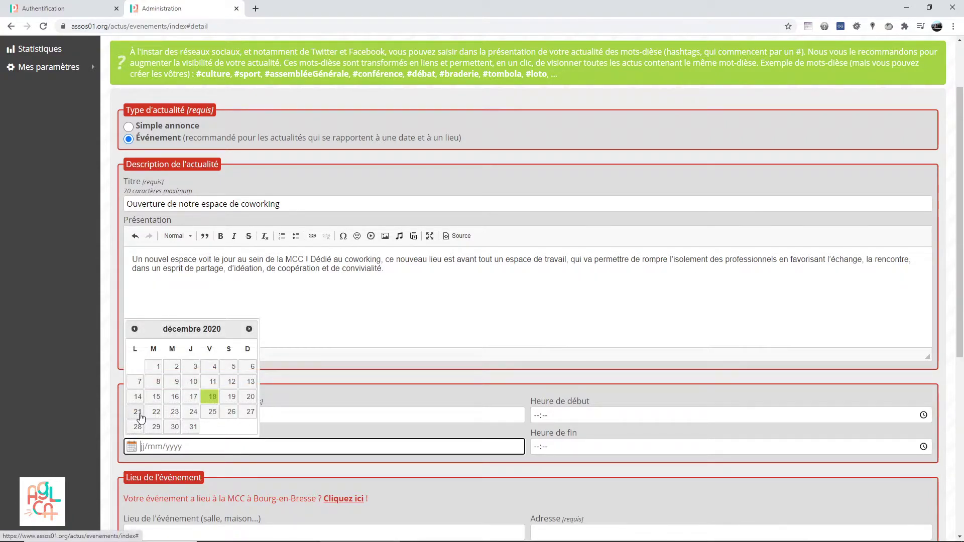
left_click(191, 417)
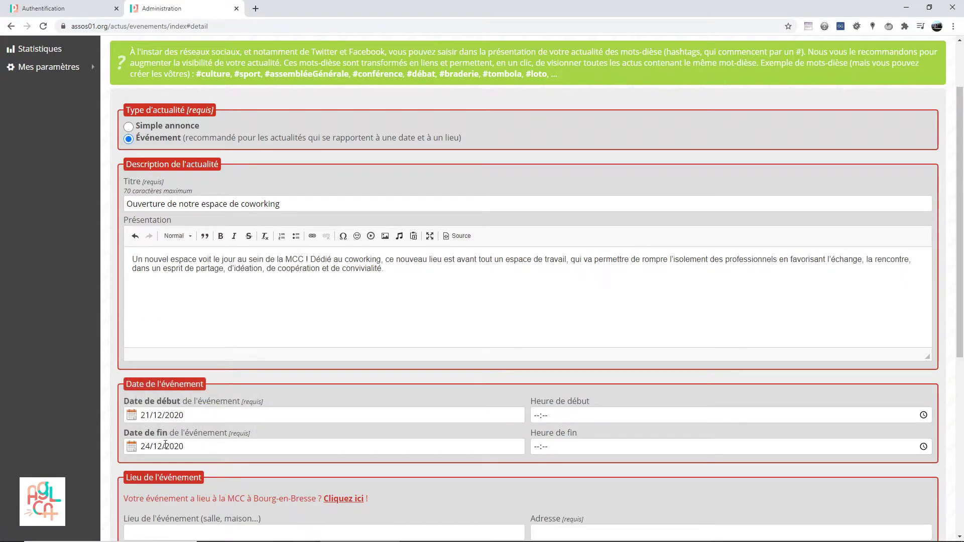
left_click(538, 416)
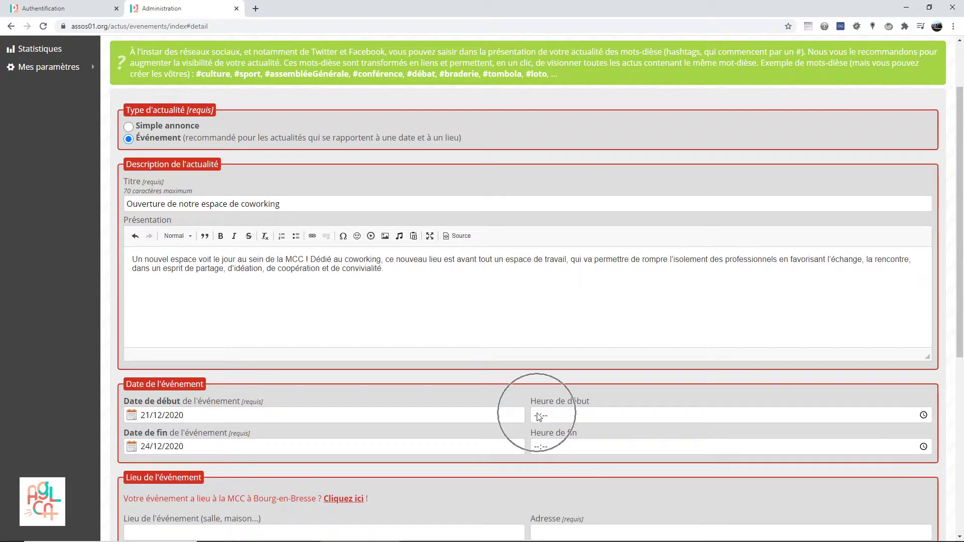
left_click(540, 446)
Enter the event location's street address and postal code, and choose Bourg-en-Bresse as the commune.
scroll(444, 397, "down", 4)
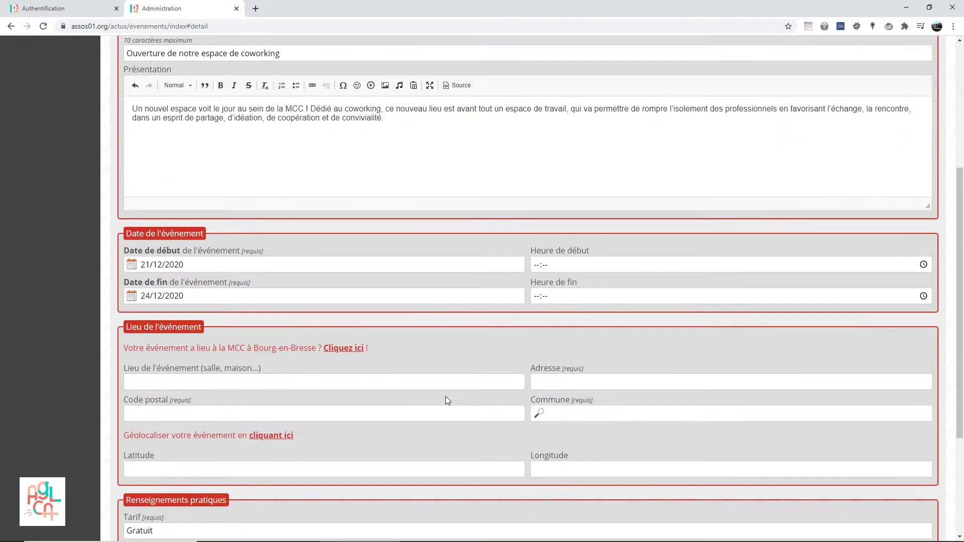
left_click(549, 333)
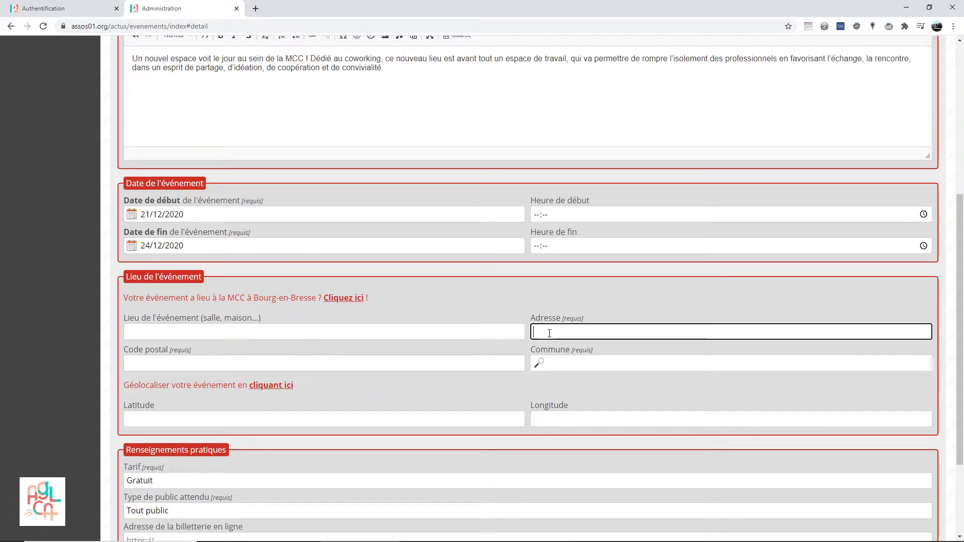
type("4 allée des Brotteaux")
key("Tab")
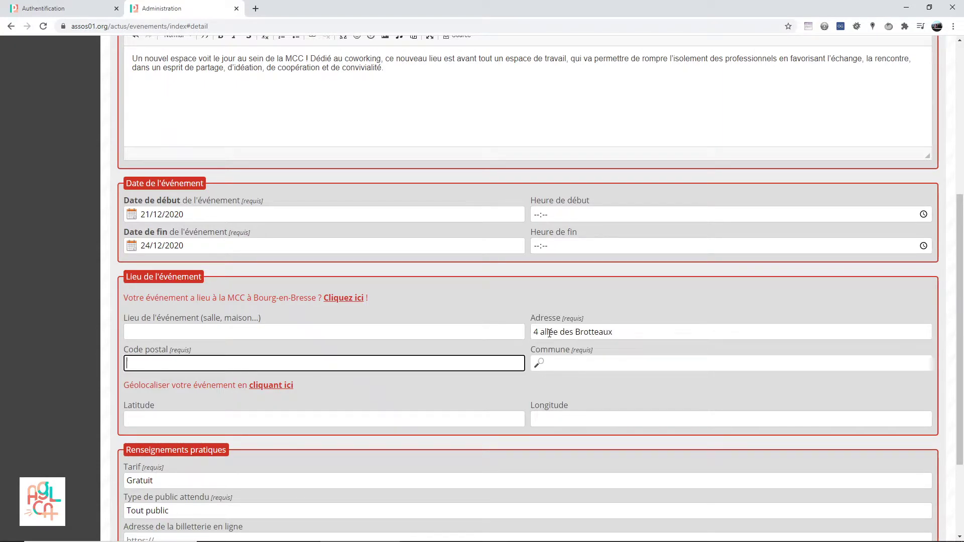
type("01006")
key("Tab")
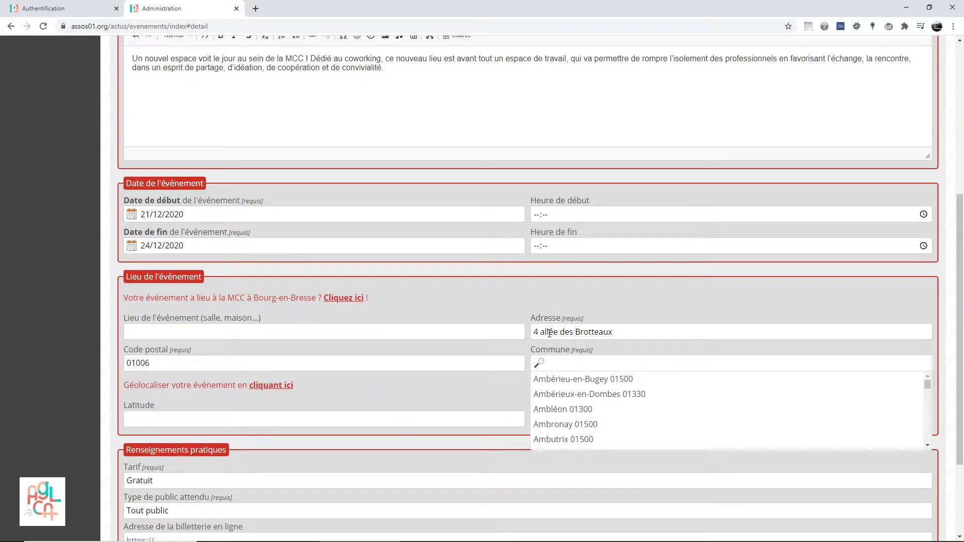
type("Bourg")
key("Return")
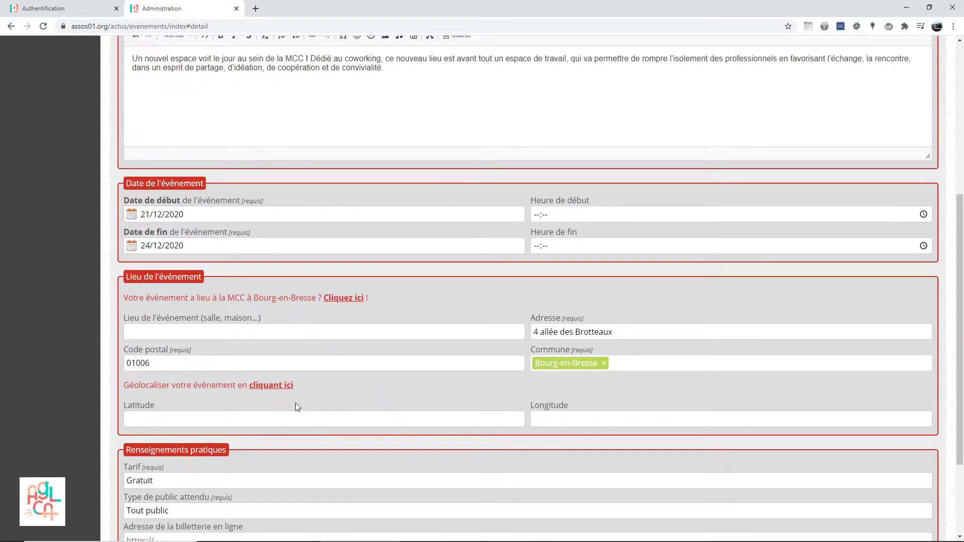
Geolocate the event by positioning its address at the centre of the map and accepting the coordinates.
left_click(282, 388)
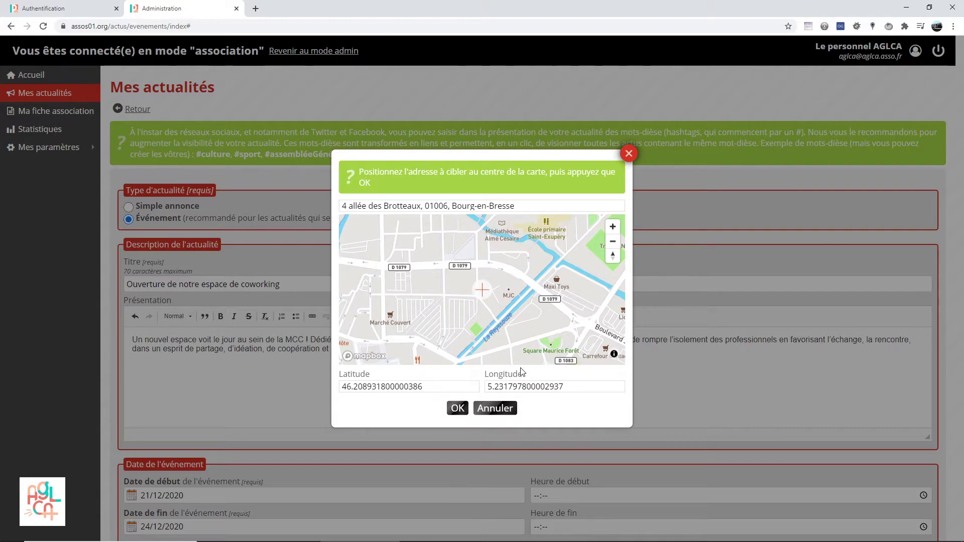
left_click_drag(470, 342, 509, 311)
scroll(571, 277, "up", 3)
left_click(458, 408)
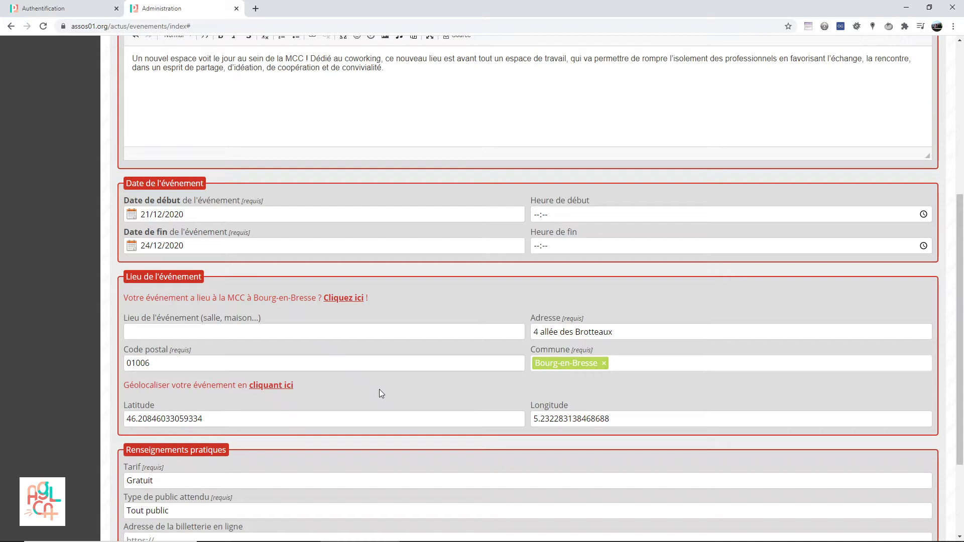
Fill in the event location with the predefined details of the MCC in Bourg-en-Bresse.
left_click(345, 298)
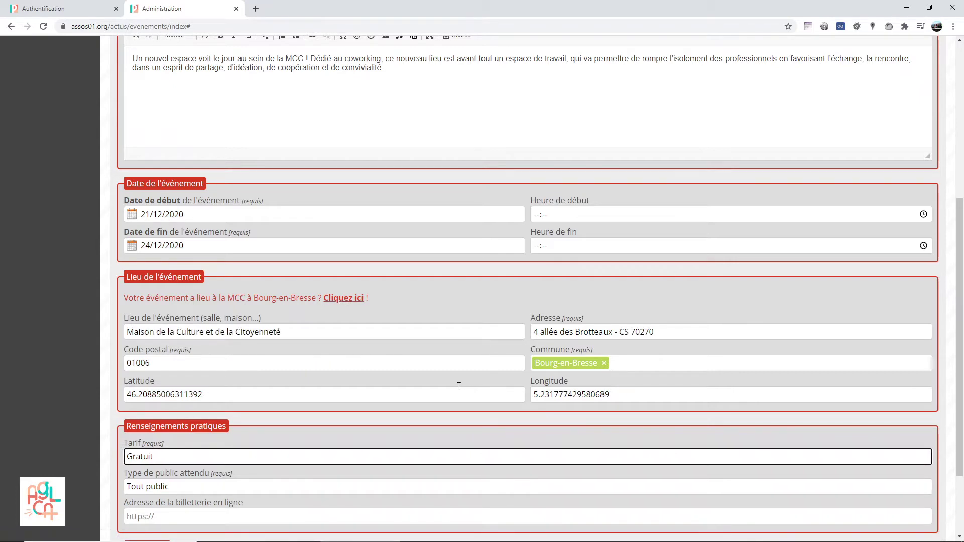
scroll(456, 381, "down", 1)
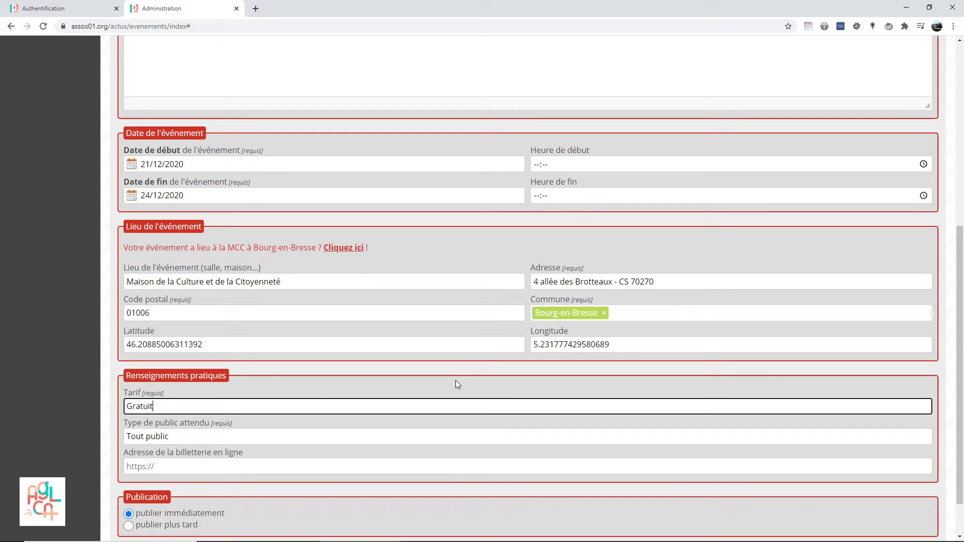
left_click(362, 374)
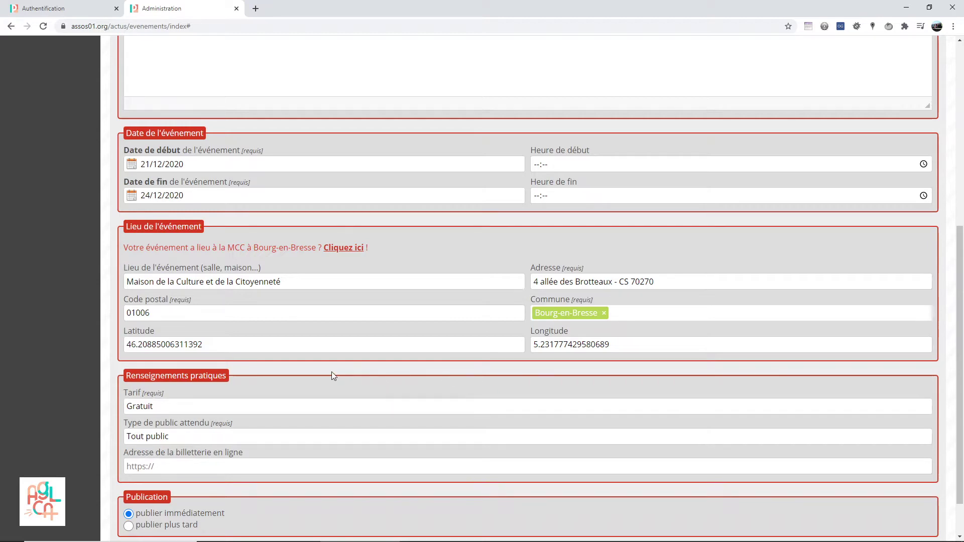
Check the price, expected audience and online ticketing fields, and set the publication to "publier plus tard".
scroll(323, 370, "down", 1)
left_click(173, 354)
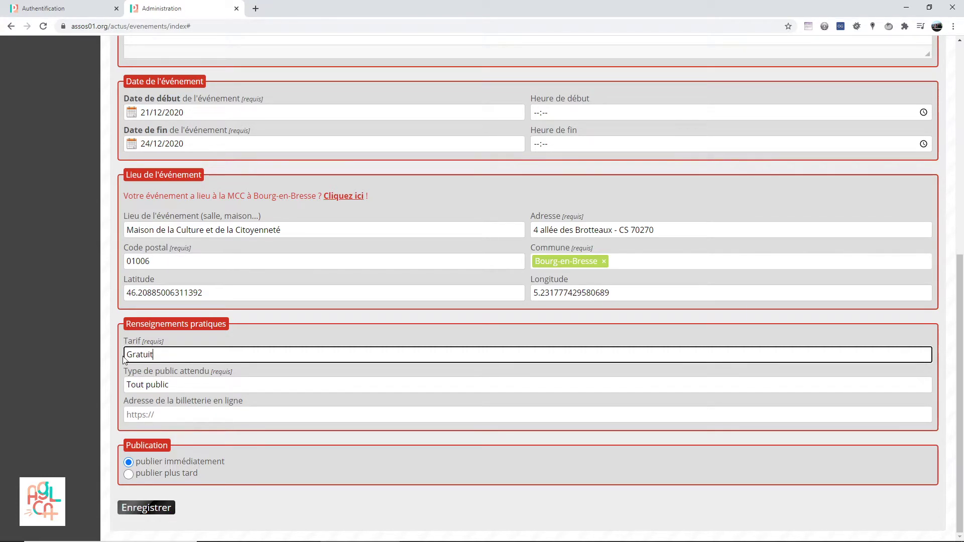
left_click(175, 385)
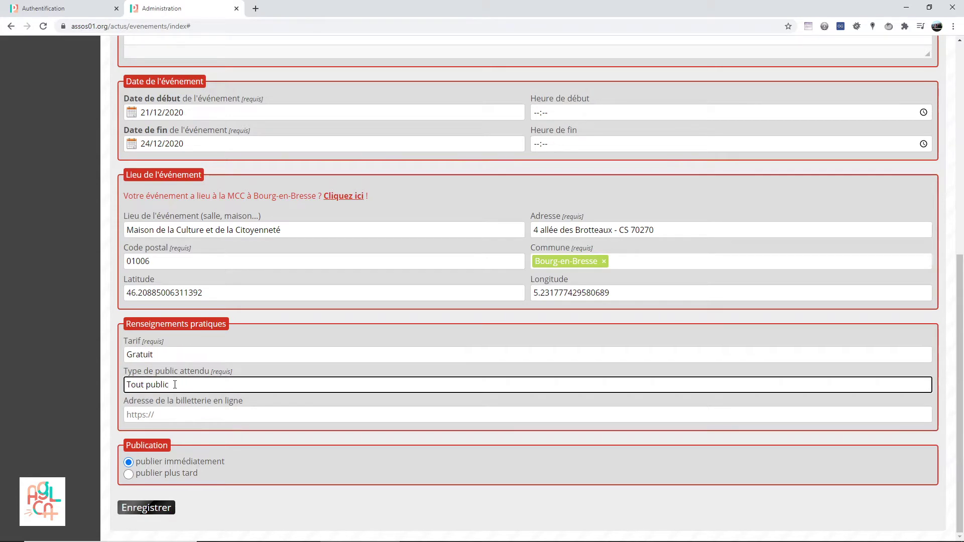
left_click(170, 413)
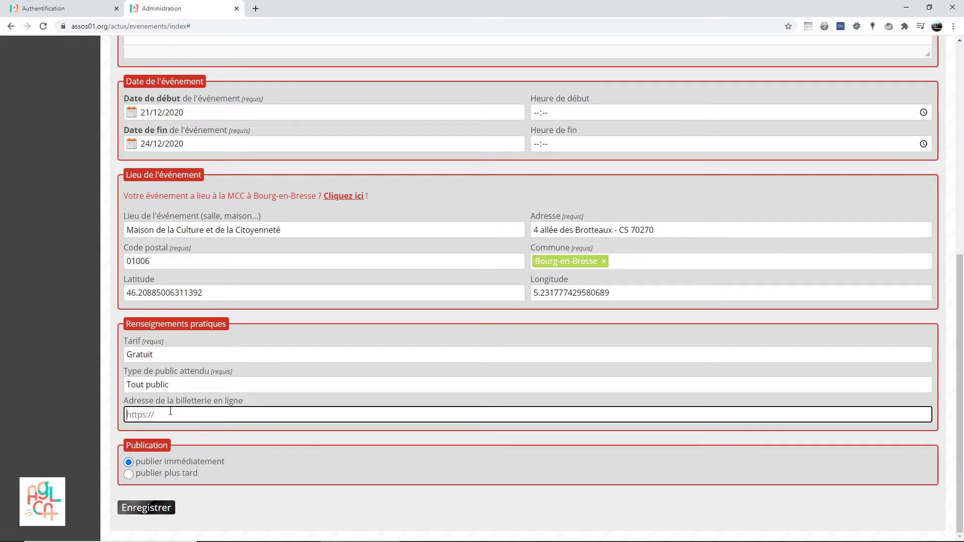
left_click(165, 474)
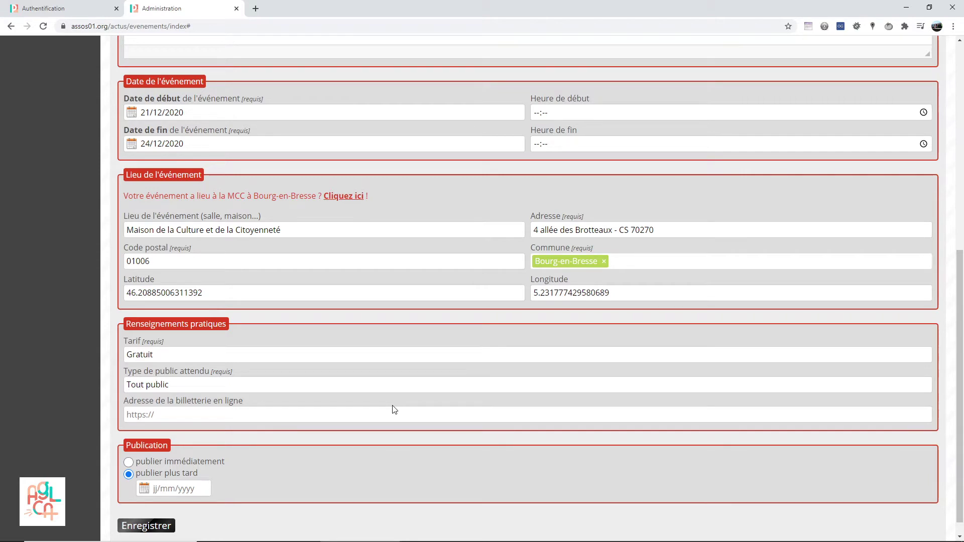
Maximise the presentation editor and split the text into two paragraphs, with the second beginning at "Dédié au coworking".
scroll(362, 314, "up", 4)
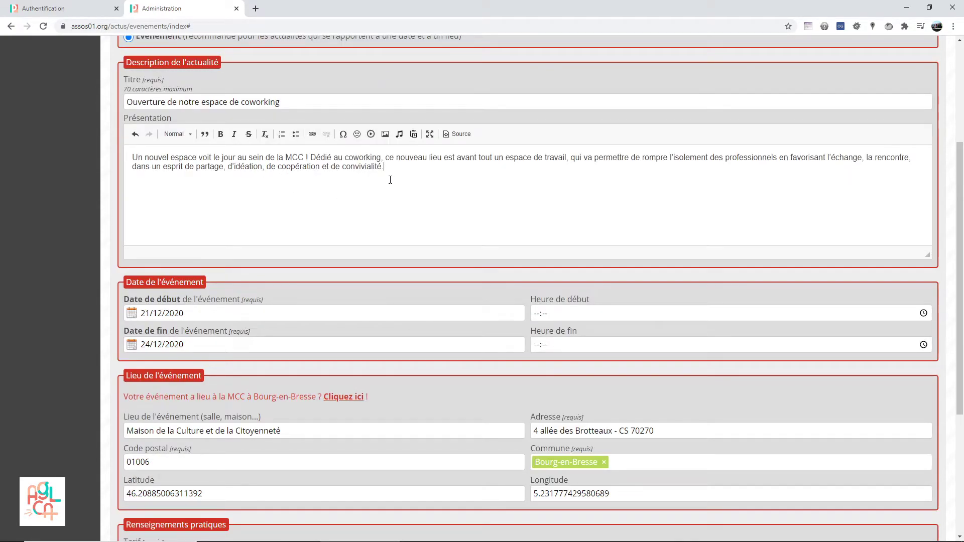
scroll(390, 179, "up", 1)
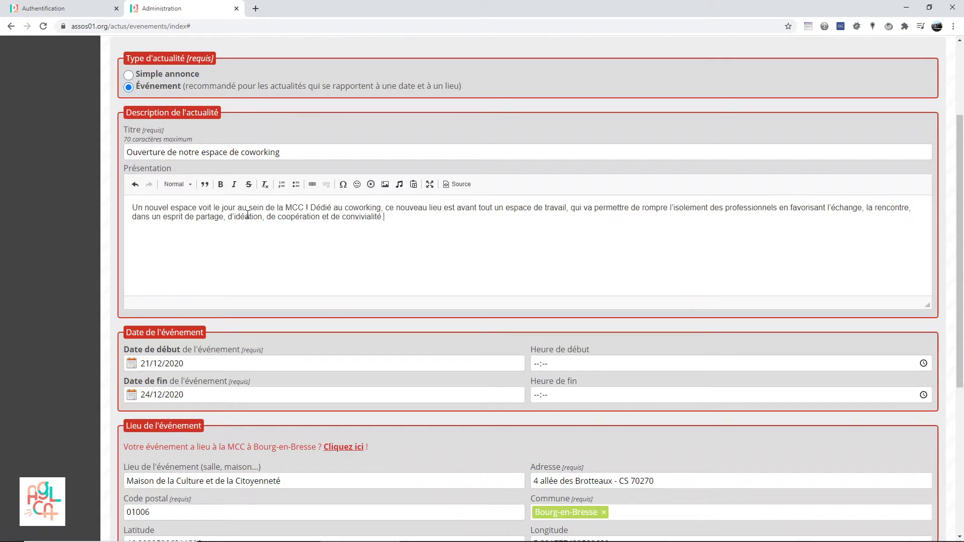
left_click(234, 187)
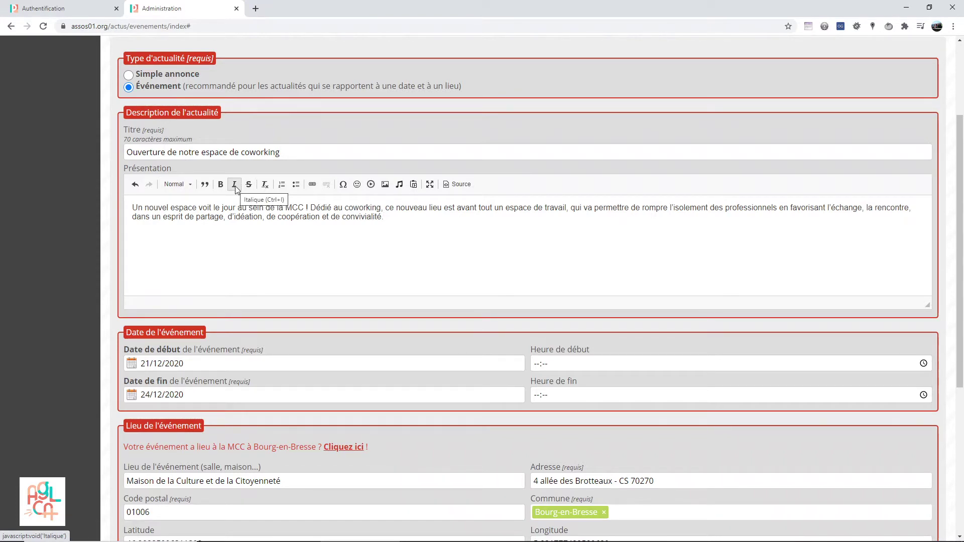
left_click(430, 185)
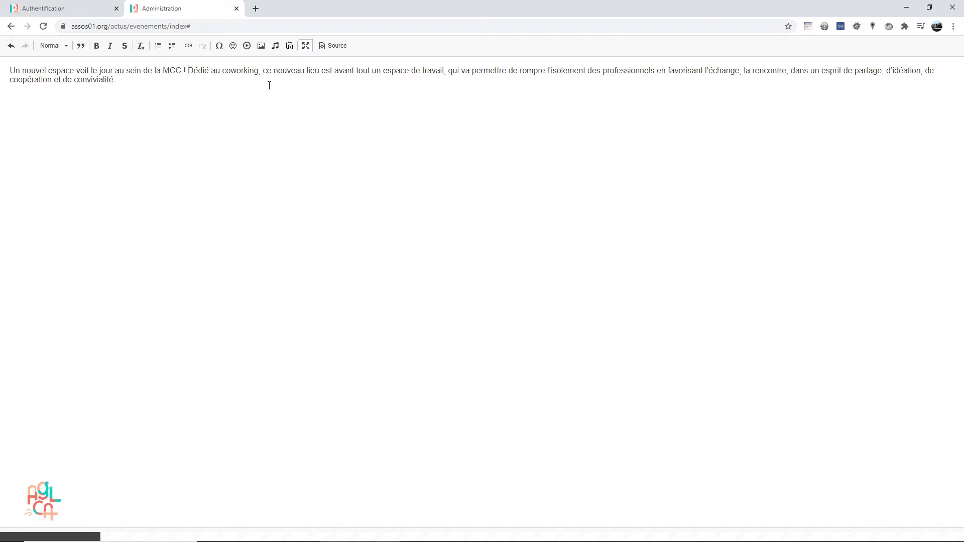
key("Return")
key("Return")
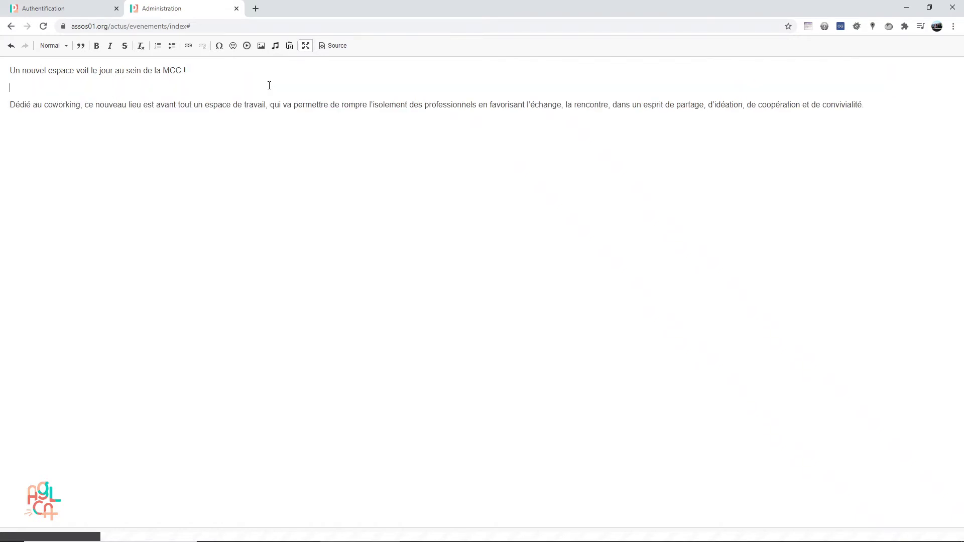
key("BackSpace")
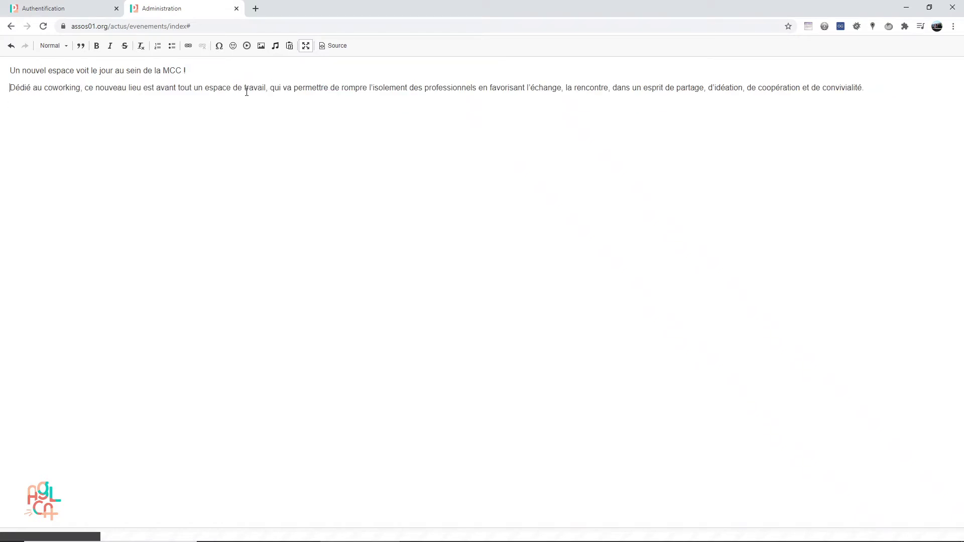
Make the first paragraph, "Un nouvel espace voit le jour au sein de la MCC !", bold.
left_click_drag(186, 72, 6, 74)
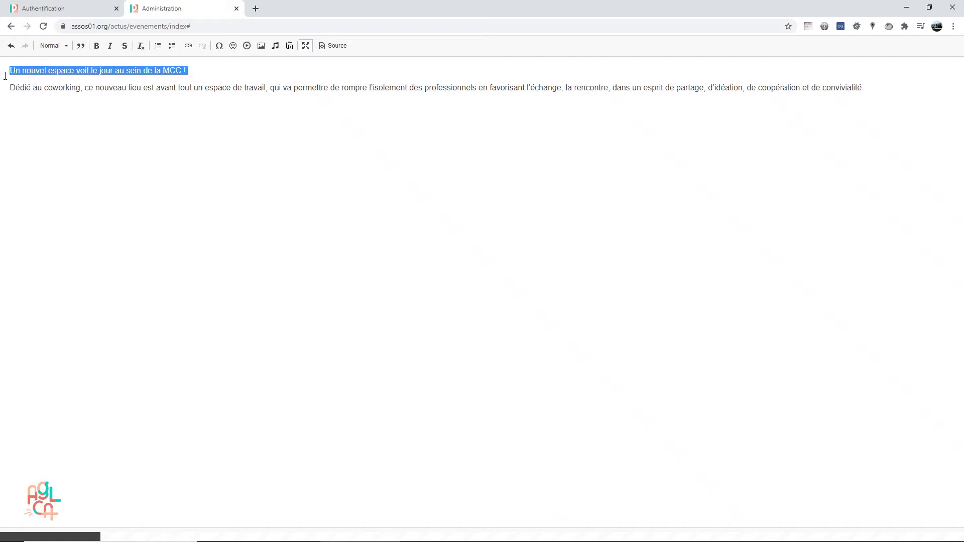
left_click(97, 47)
left_click(11, 90)
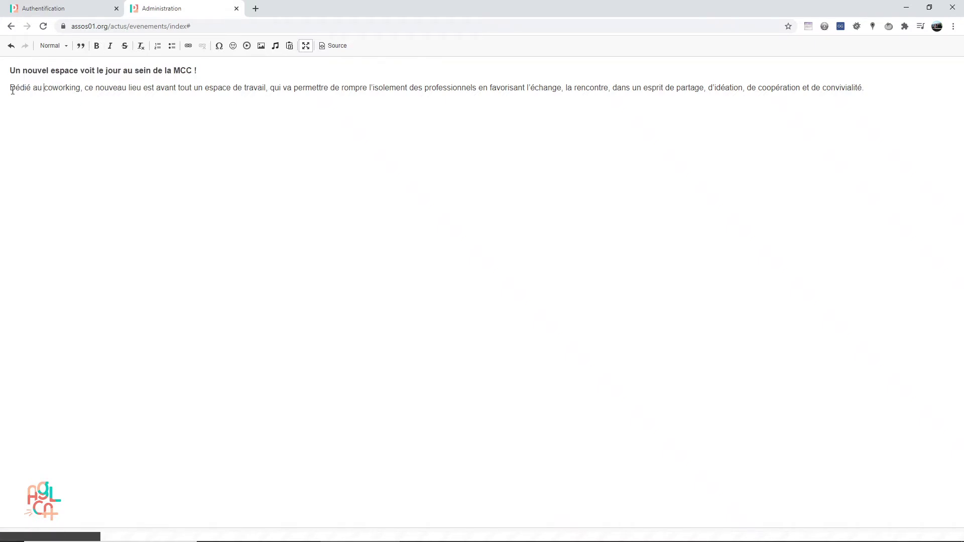
Format the whole second paragraph, beginning "Dédié au coworking", as a quotation.
left_click_drag(11, 90, 876, 88)
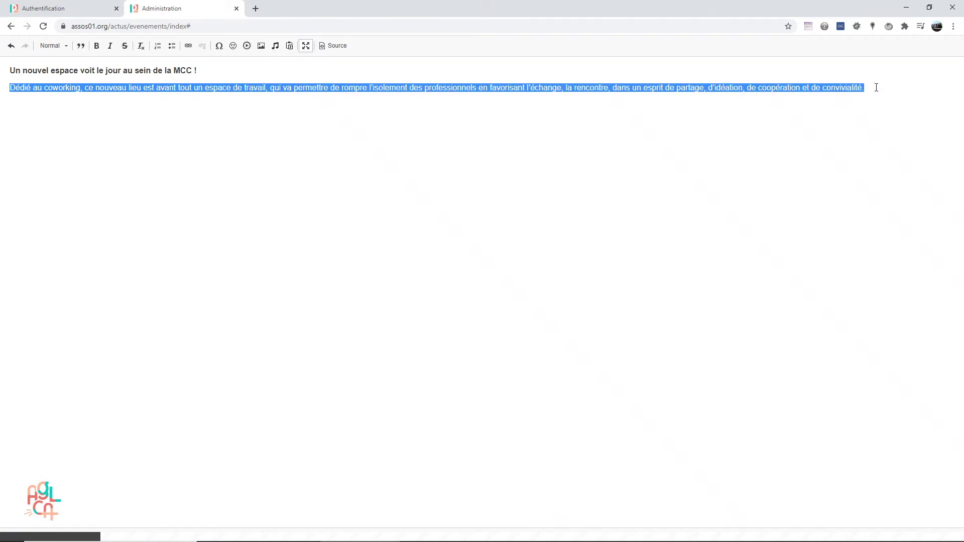
left_click(78, 49)
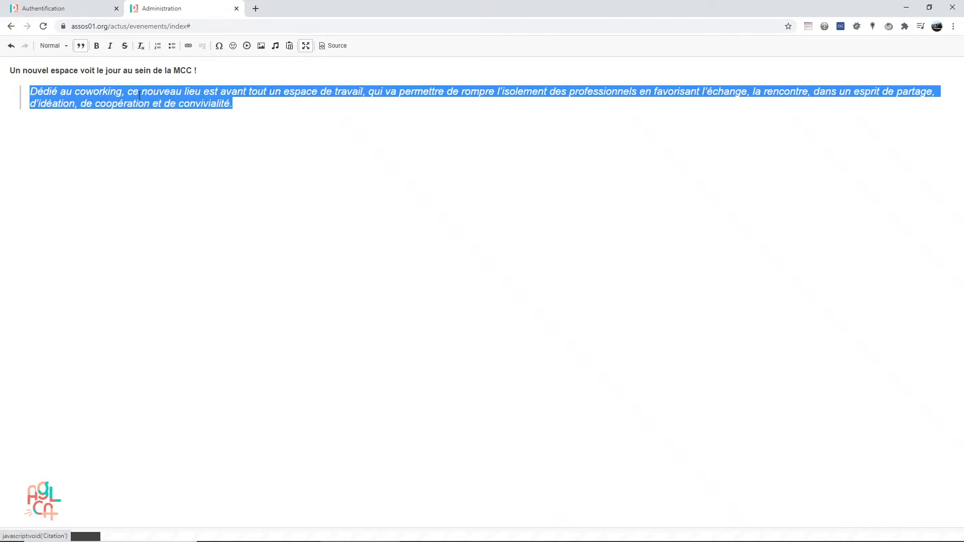
left_click(294, 113)
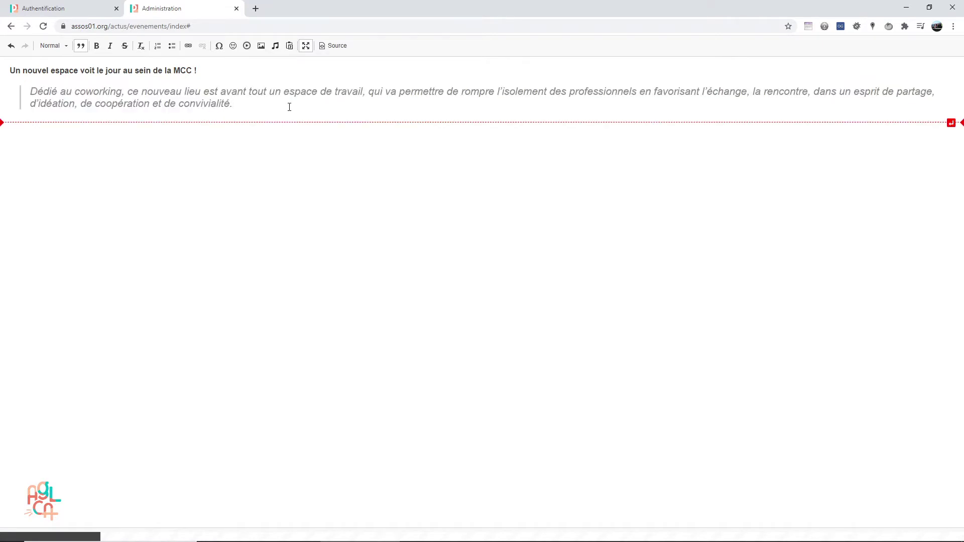
Add the lines "Titre" and "sous-titre" below the quotation, and apply the Titre 1 format to "Titre".
left_click(289, 107)
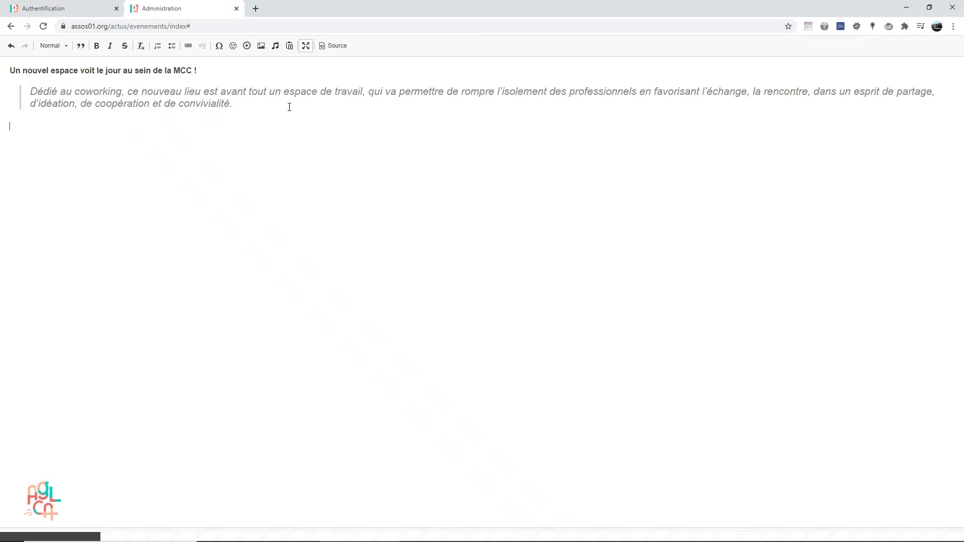
type("Titre sous-titre")
left_click(20, 128)
left_click(53, 46)
left_click(67, 91)
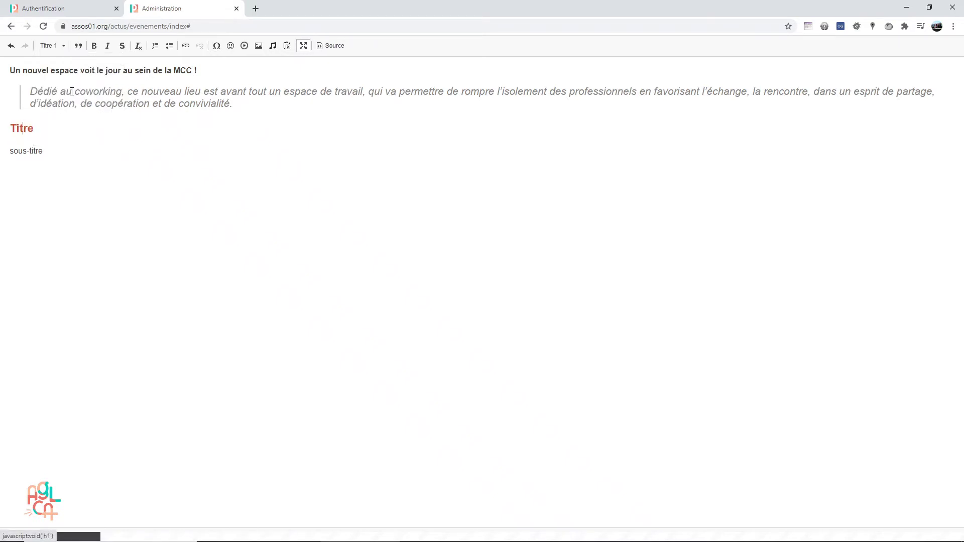
Apply the Titre 2 paragraph format to the "sous-titre" line.
left_click(29, 152)
left_click(60, 46)
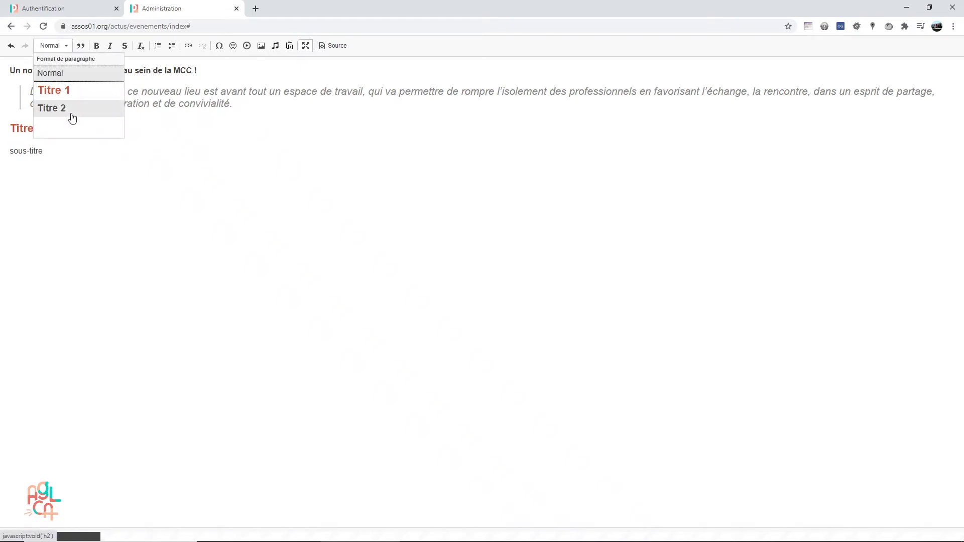
left_click(69, 113)
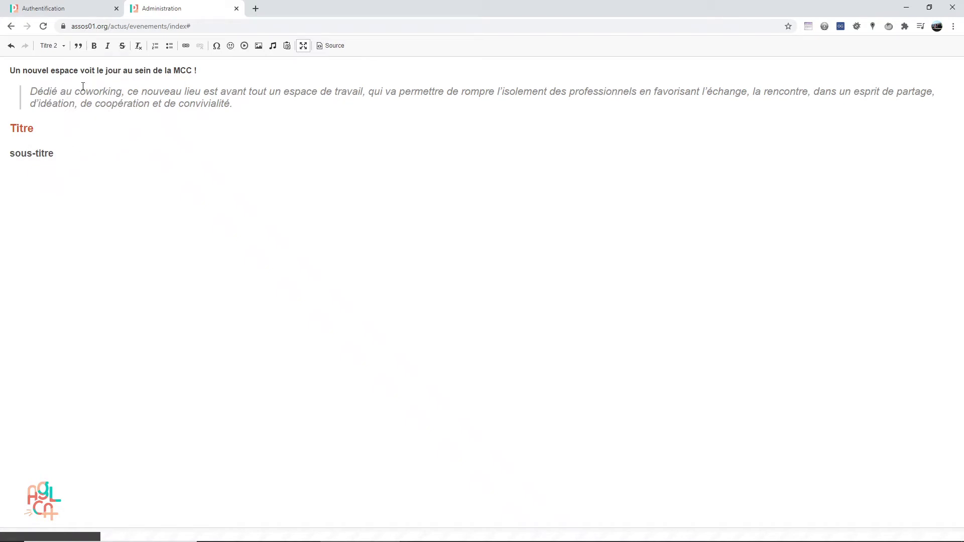
left_click(11, 49)
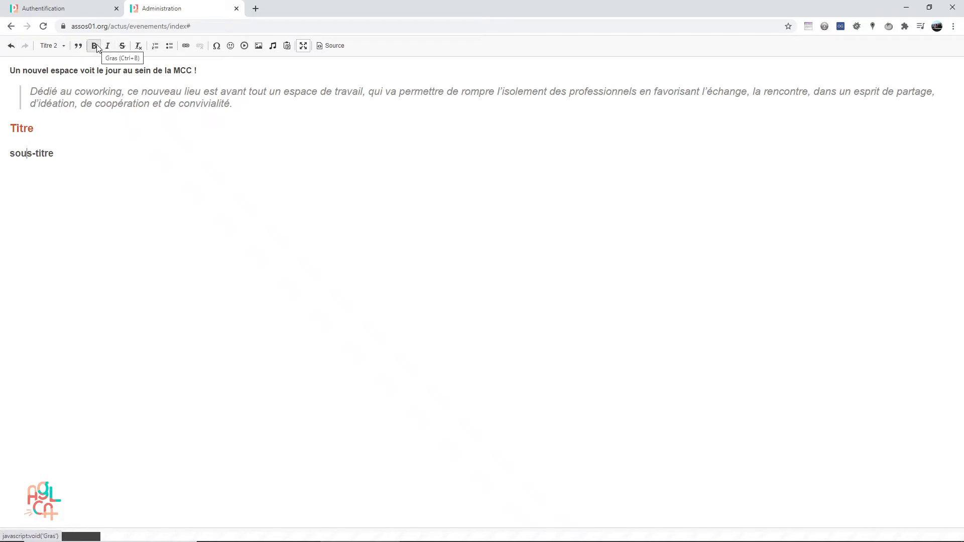
Italicise "voit le jour au s" in the first paragraph, and clear all formatting from that paragraph.
left_click_drag(80, 71, 139, 71)
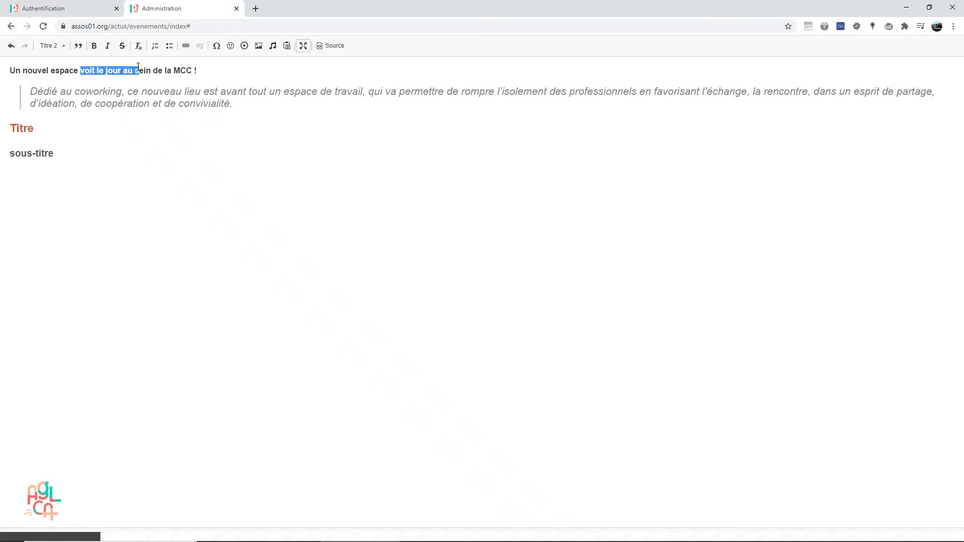
left_click(110, 46)
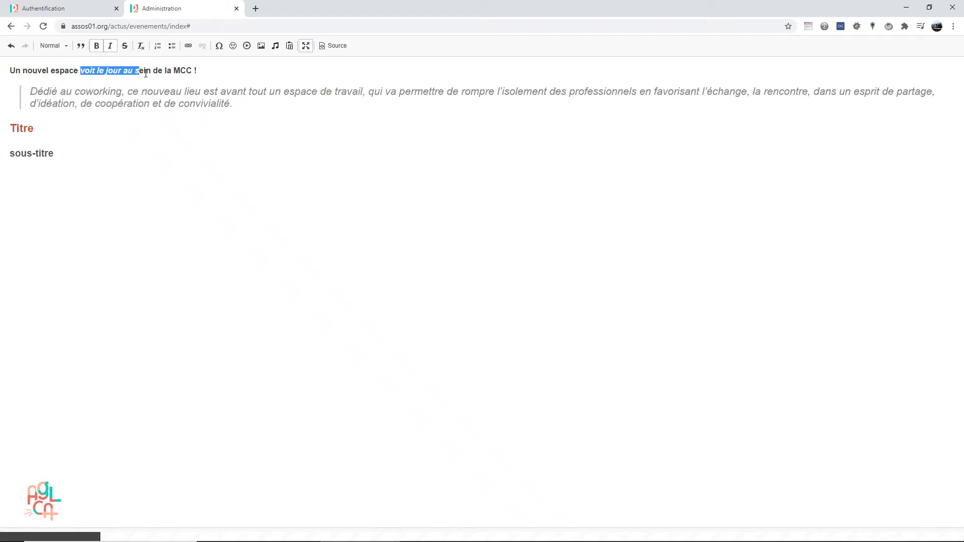
left_click_drag(200, 71, 5, 73)
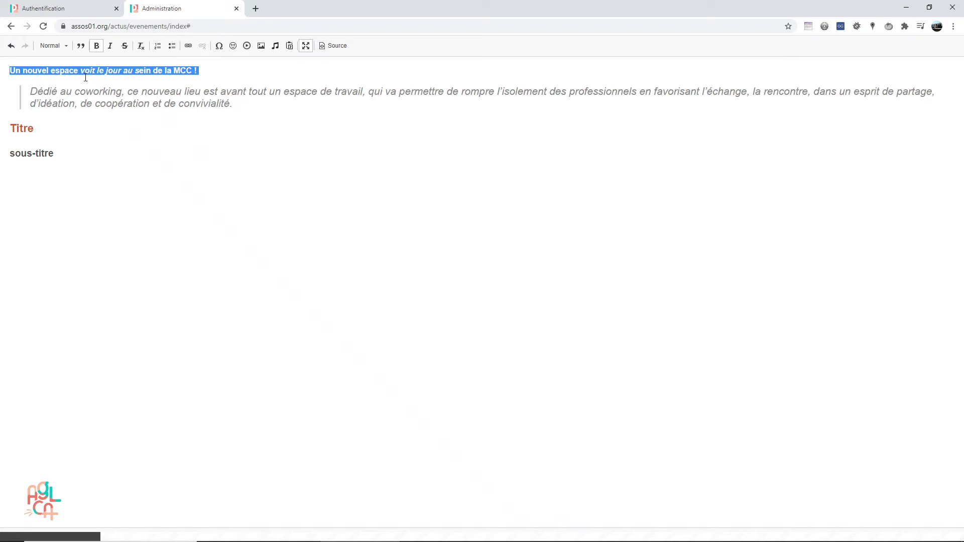
left_click(141, 52)
left_click(152, 153)
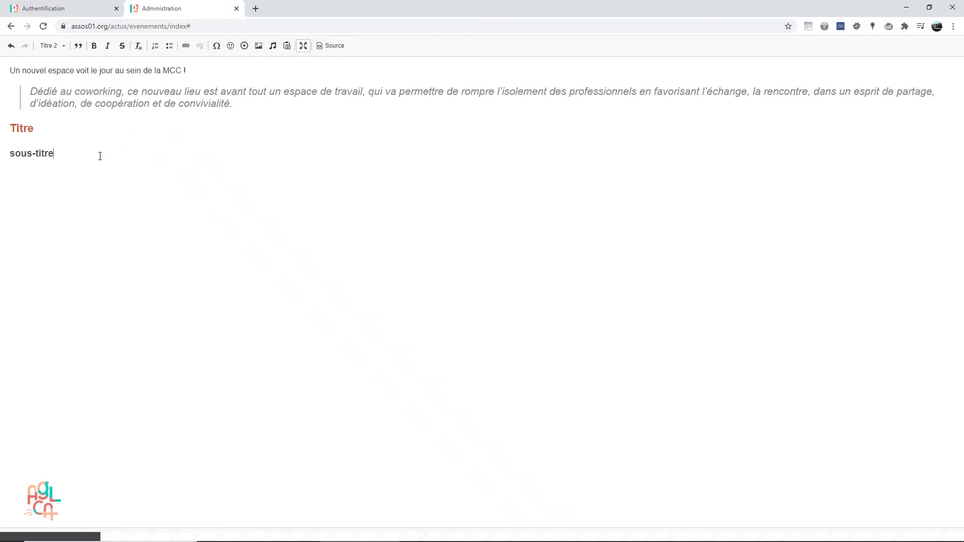
Add a numbered list with two "item" entries below the "sous-titre" heading.
key("Return")
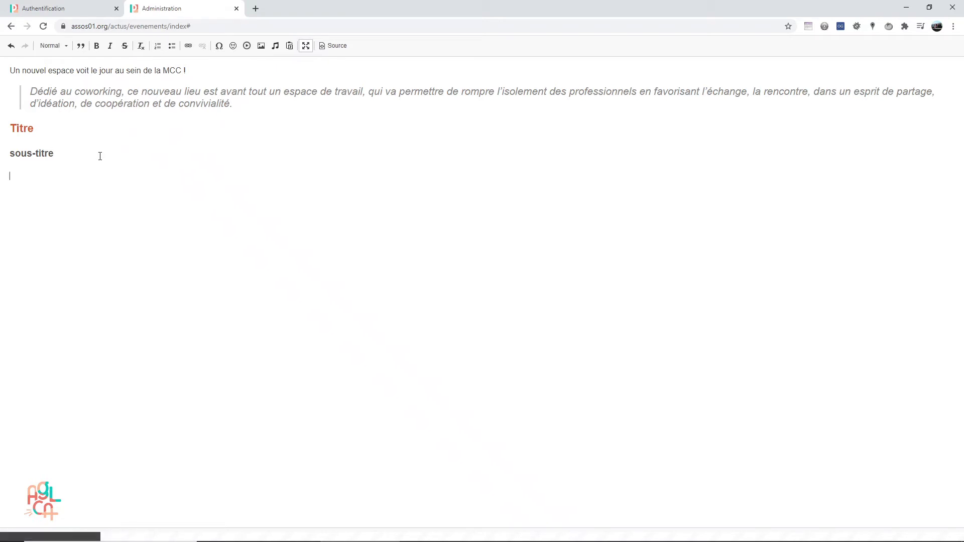
left_click(158, 46)
type("item")
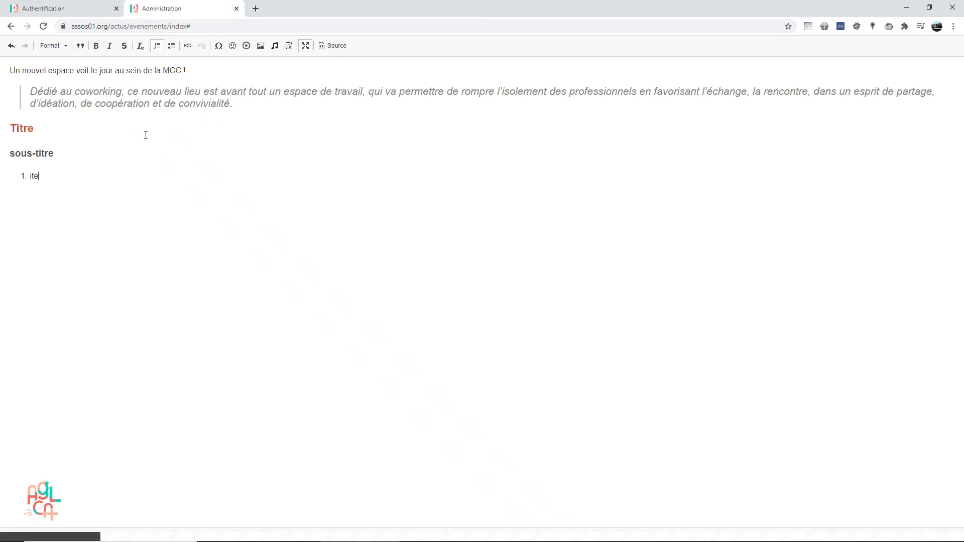
key("Return")
type("item")
key("Return")
key("Return")
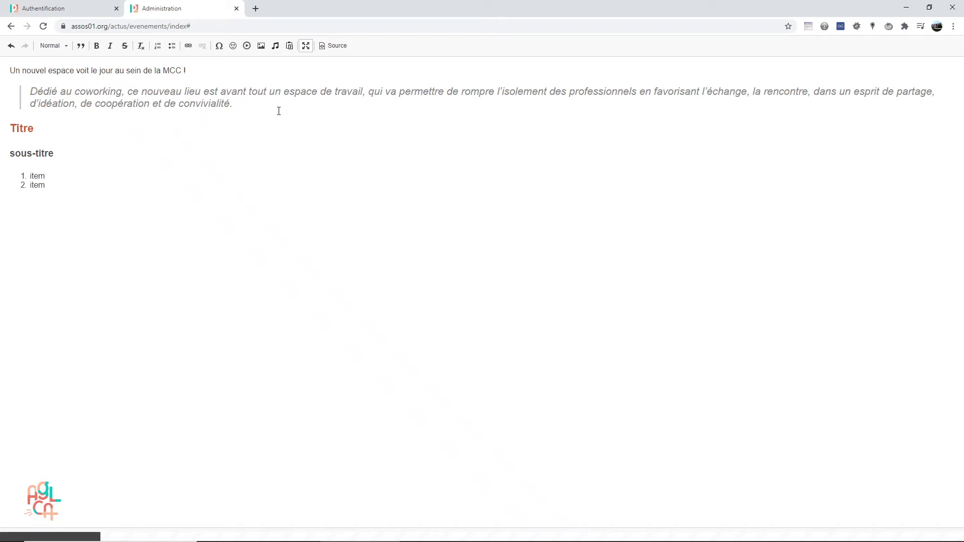
Add a bulleted list with three "item" entries below the numbered list.
left_click(171, 46)
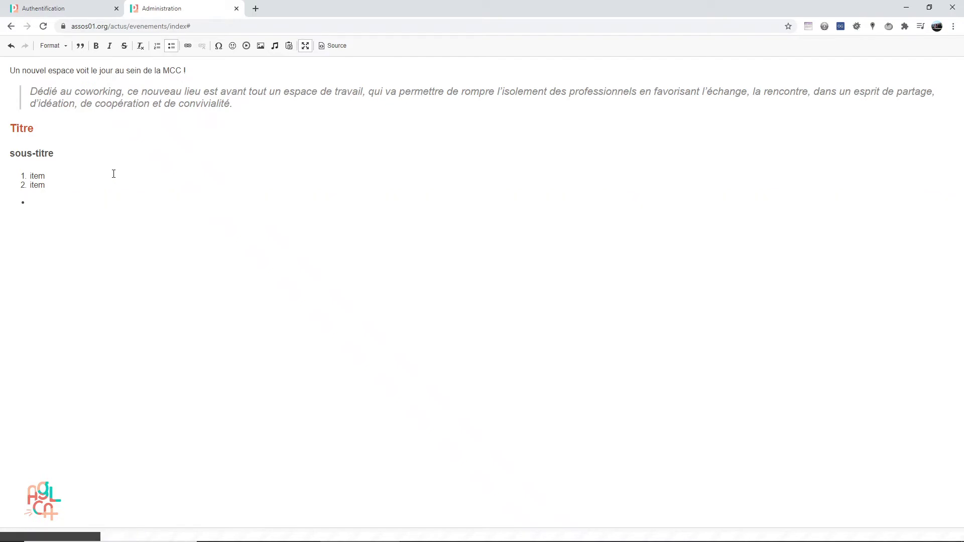
type("item item")
key("Return")
type("item")
key("Return")
key("Return")
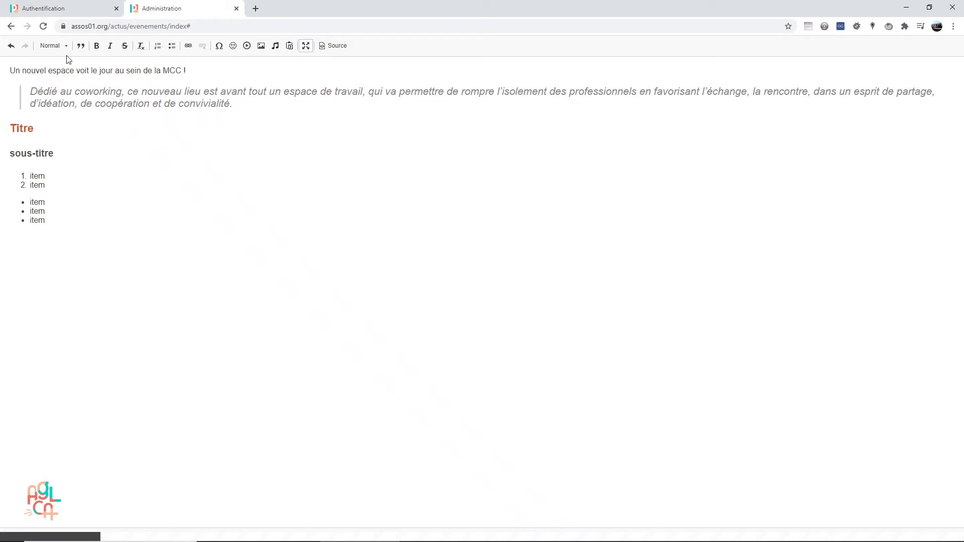
left_click_drag(23, 71, 74, 74)
left_click(189, 48)
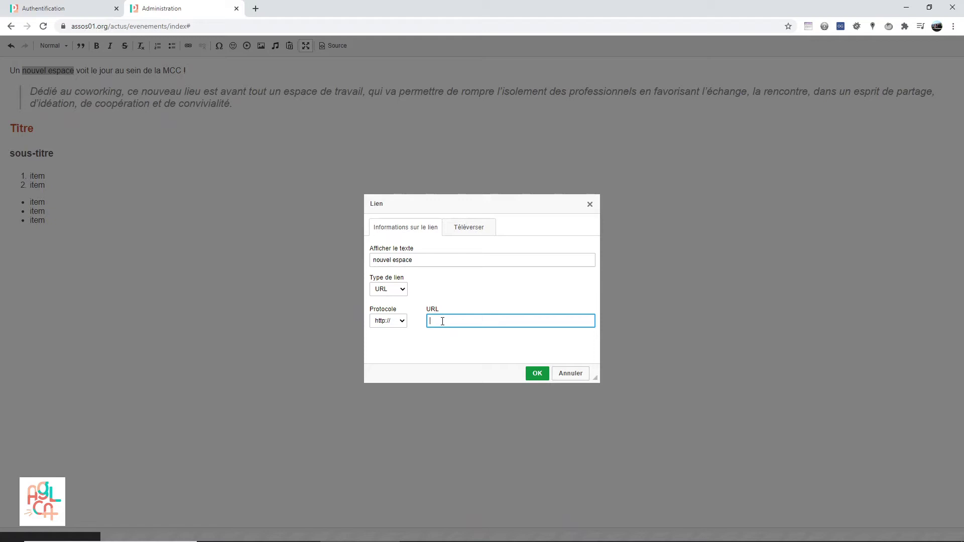
type("www.aglca.asso.fr")
left_click(536, 376)
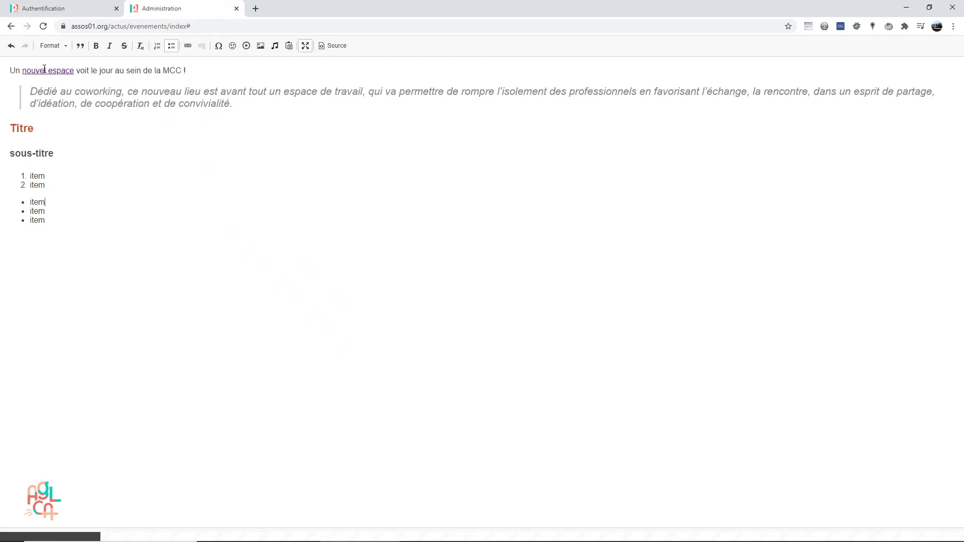
Remove the web link from the words "nouvel espace" in the first paragraph.
left_click(44, 70)
left_click(67, 70)
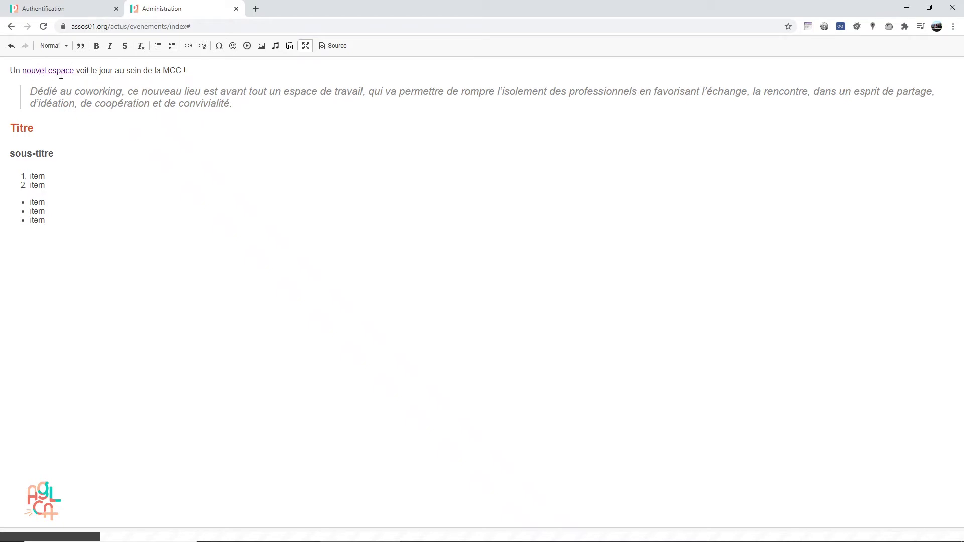
left_click(202, 46)
Link the words "nouvel espace" to an uploaded file, Flyer.pdf from the Portail folder.
left_click_drag(22, 71, 74, 71)
left_click(188, 46)
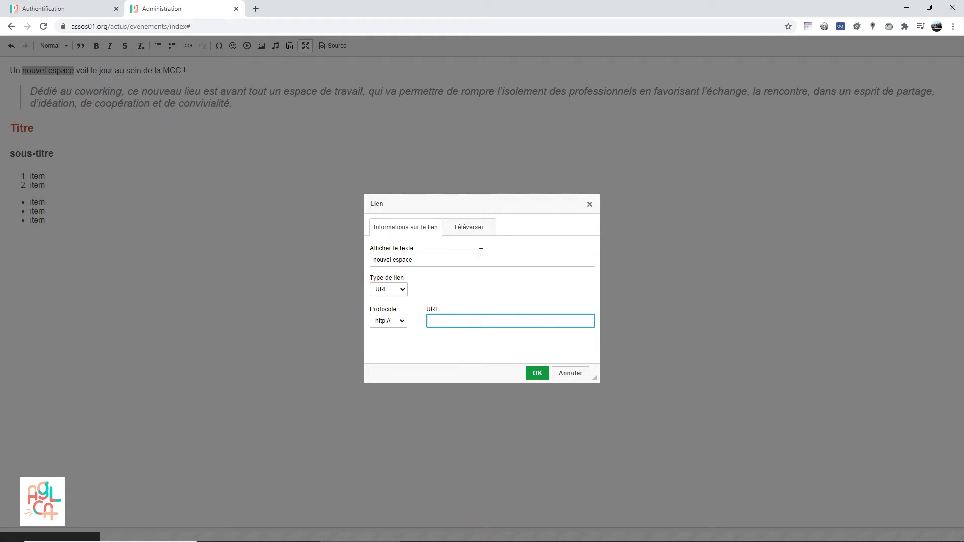
left_click(482, 230)
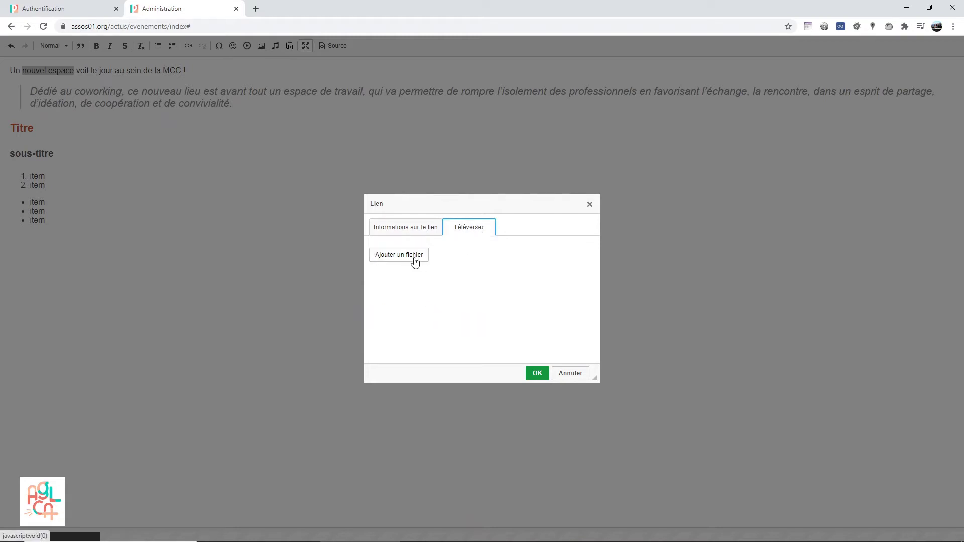
left_click(469, 230)
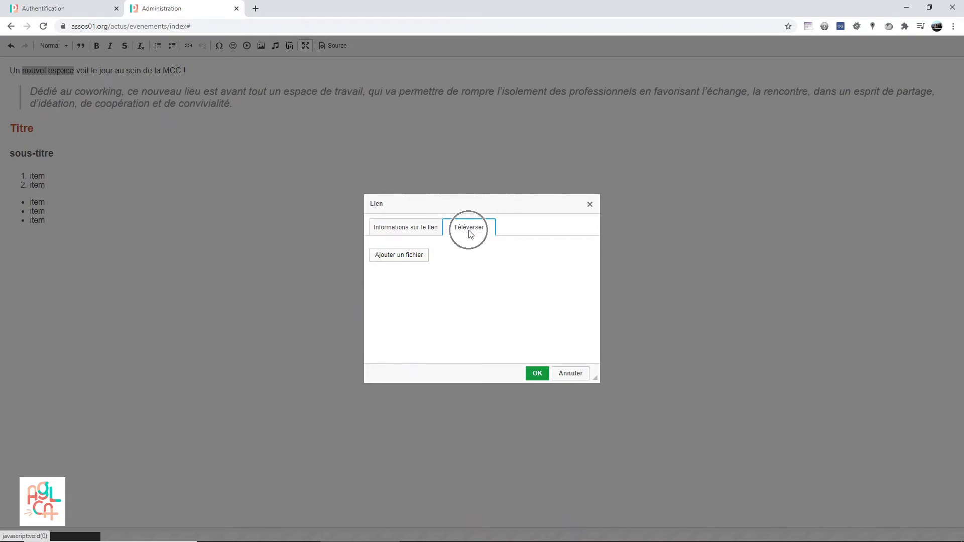
left_click(397, 257)
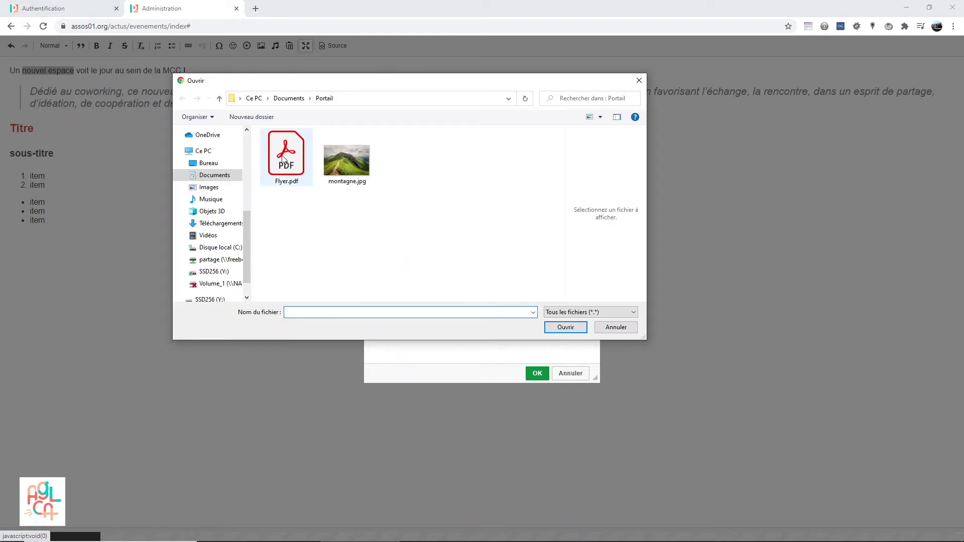
double_click(288, 146)
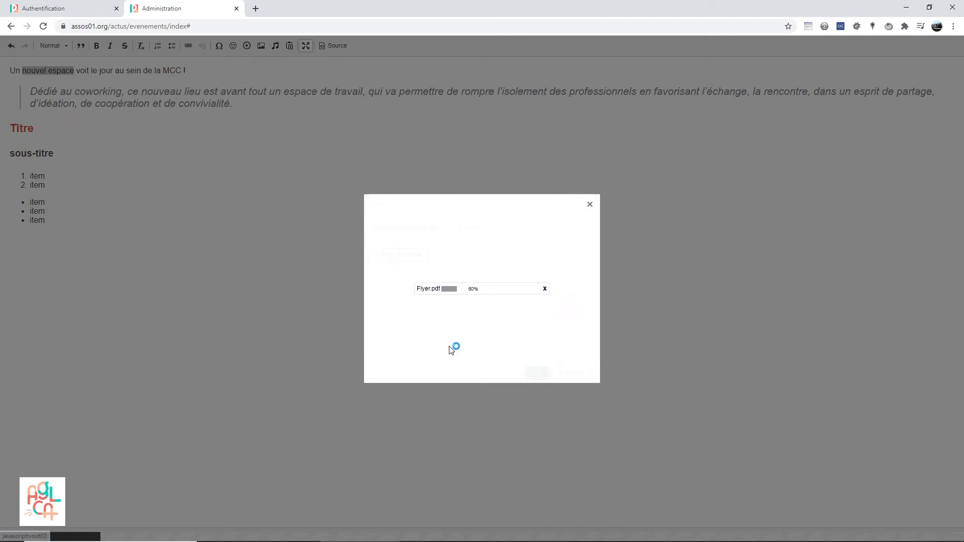
left_click(534, 374)
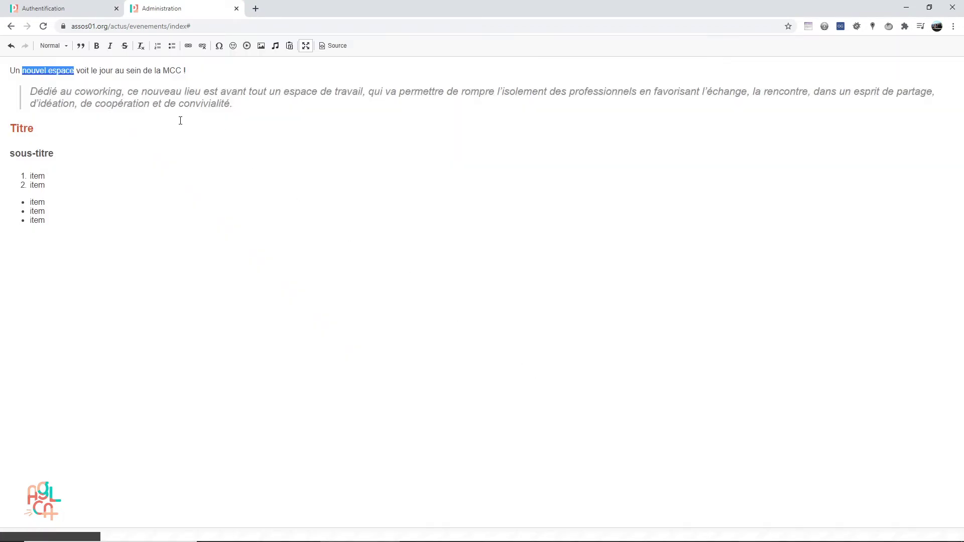
left_click(56, 83)
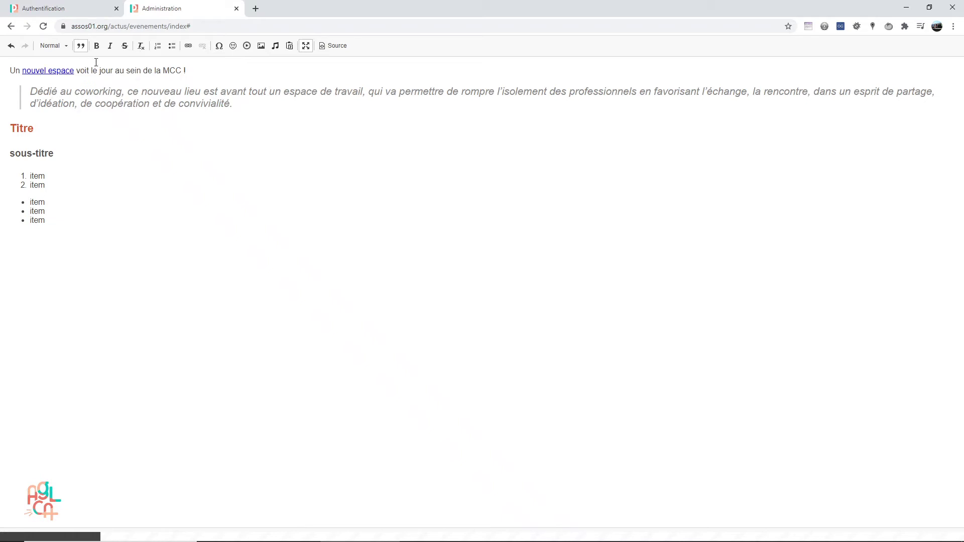
Insert the special character "À" on a new line between the first paragraph and the quotation.
left_click(218, 46)
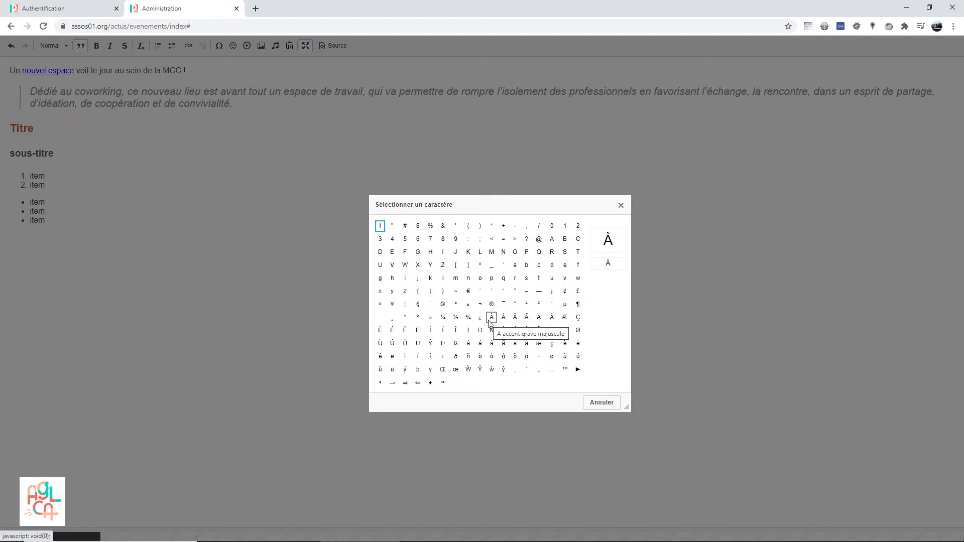
left_click(597, 403)
left_click(209, 69)
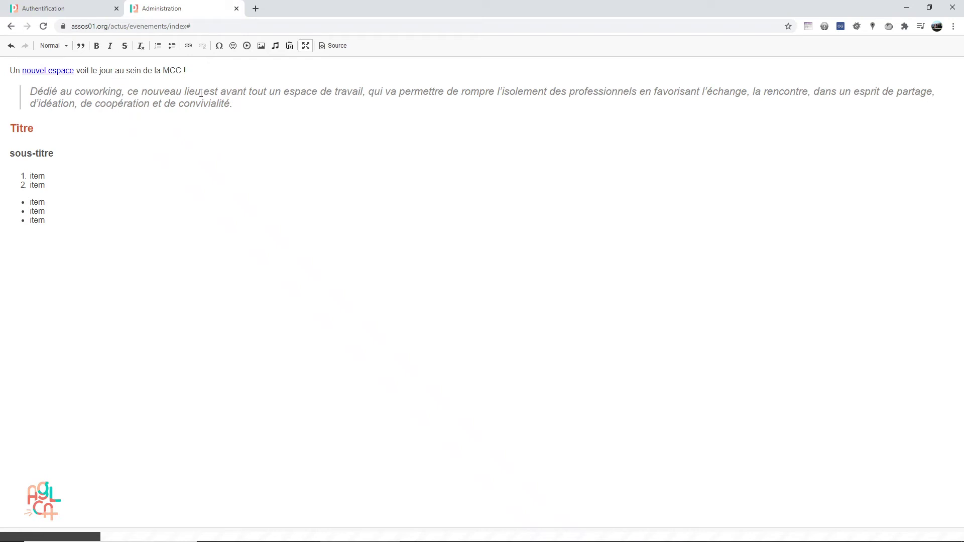
key("Return")
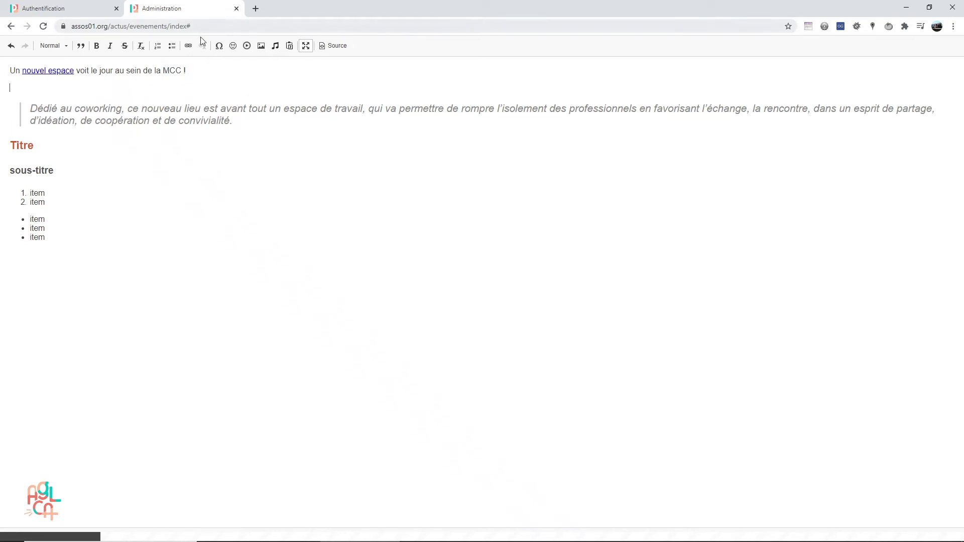
left_click(219, 46)
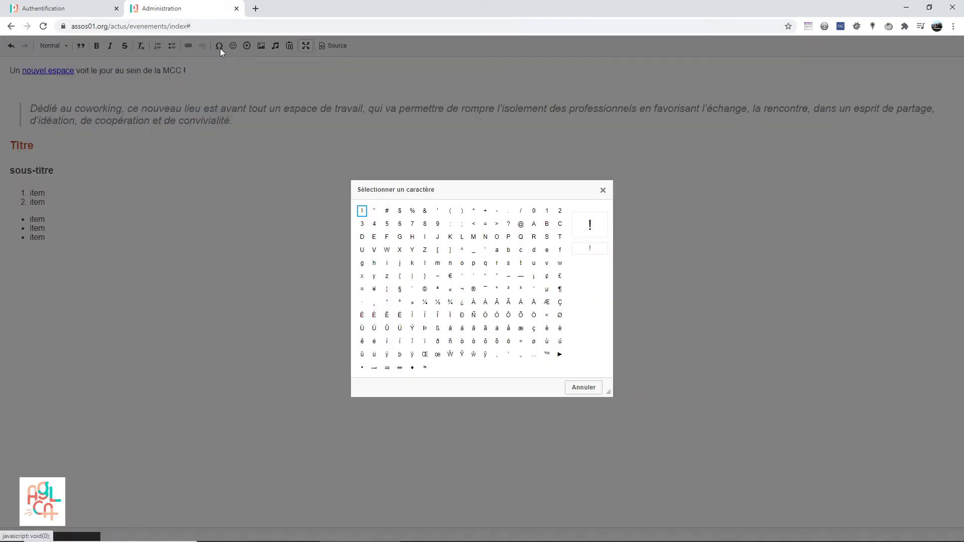
left_click(473, 303)
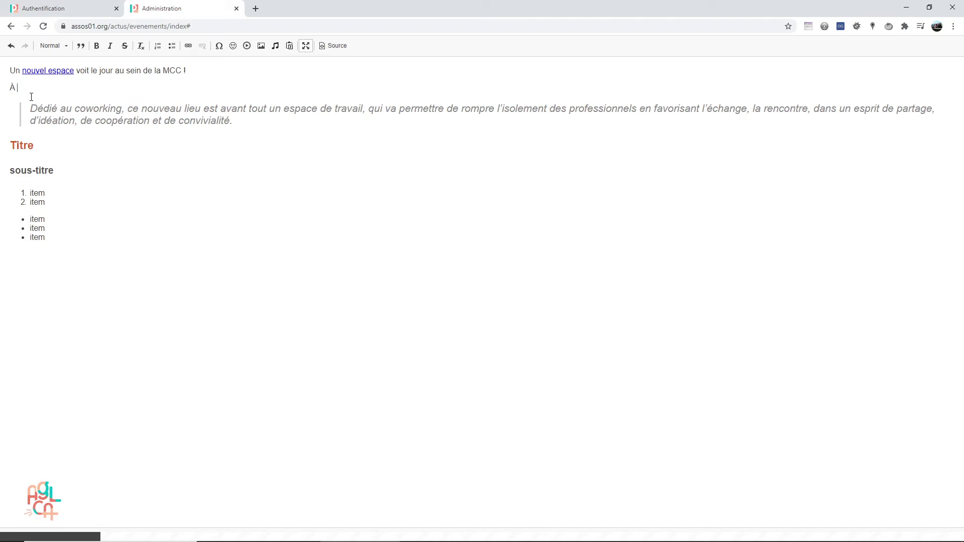
left_click(233, 46)
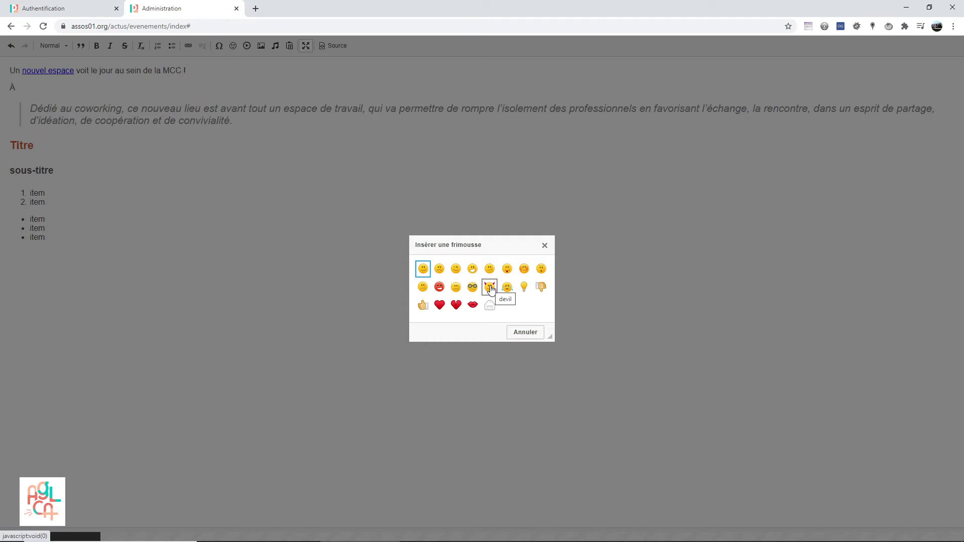
left_click(546, 249)
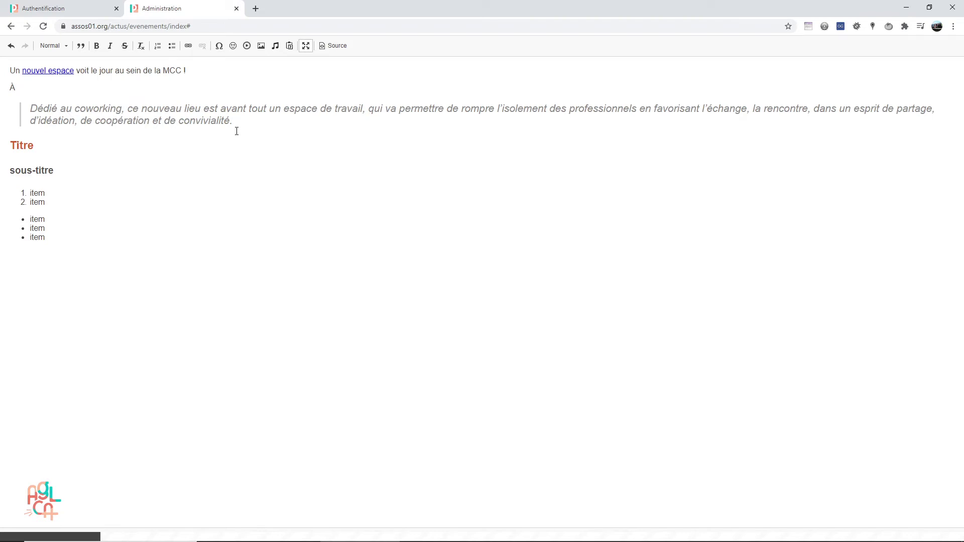
Start inserting a video, and copy the page address of the YouTube video "Coopérative Jeunesse de Services (CJS) Bourg-en-Bresse 2019" from its browser window.
left_click(246, 46)
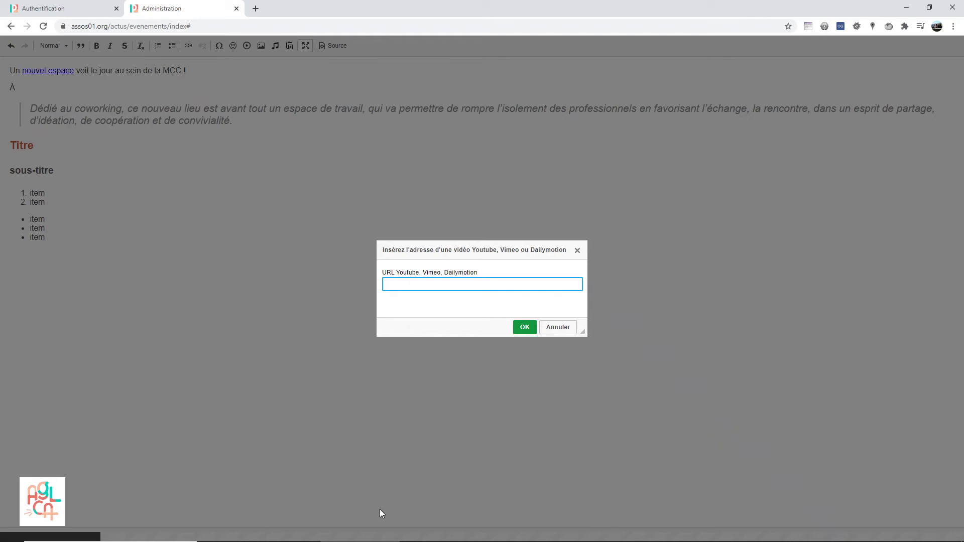
left_click(432, 532)
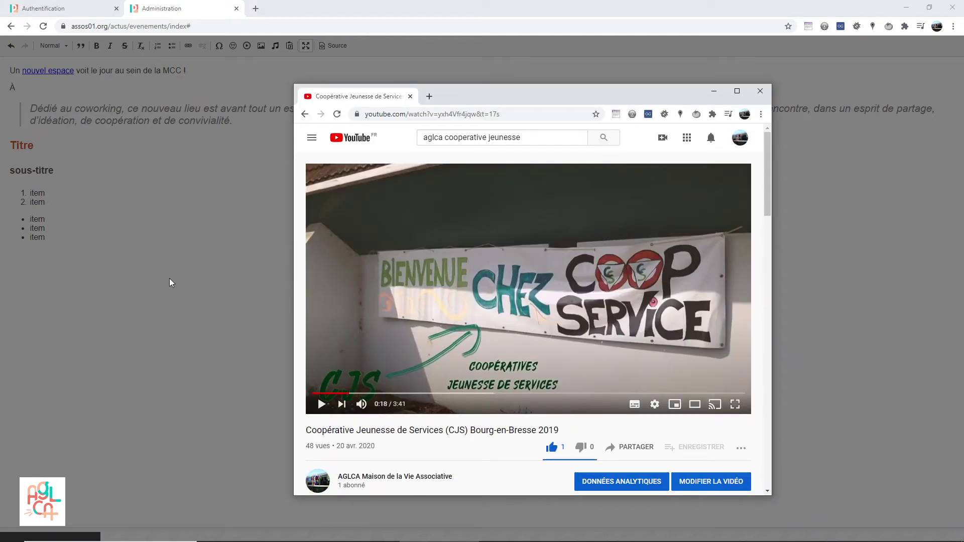
left_click(409, 115)
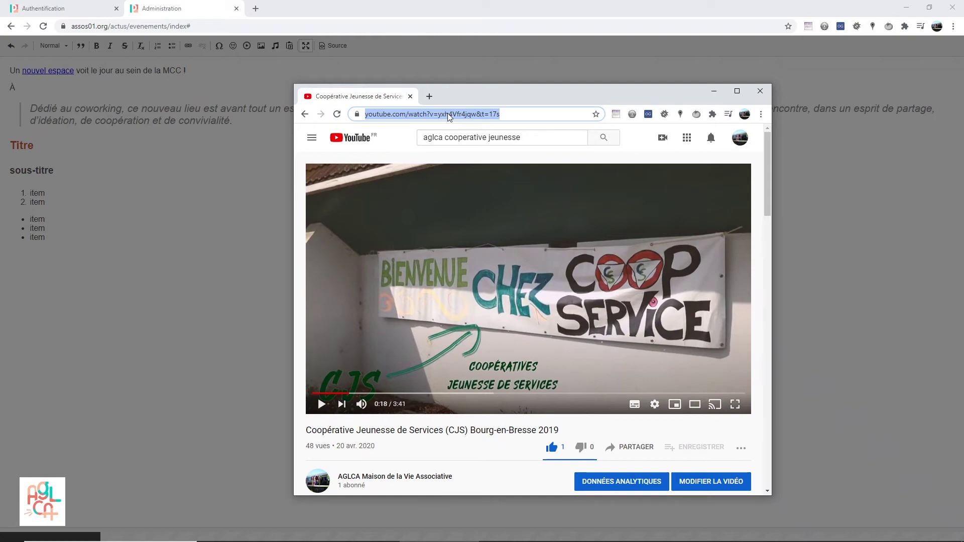
right_click(464, 119)
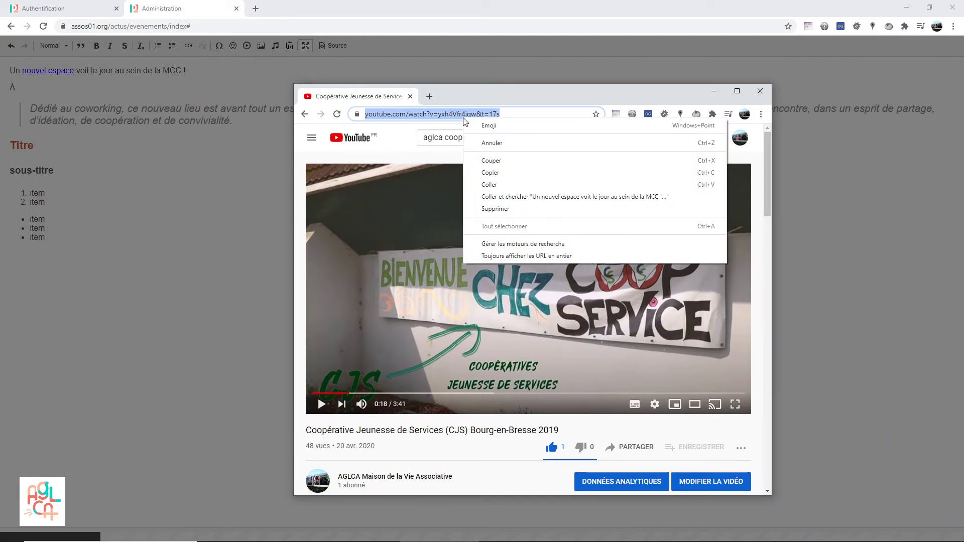
left_click(507, 179)
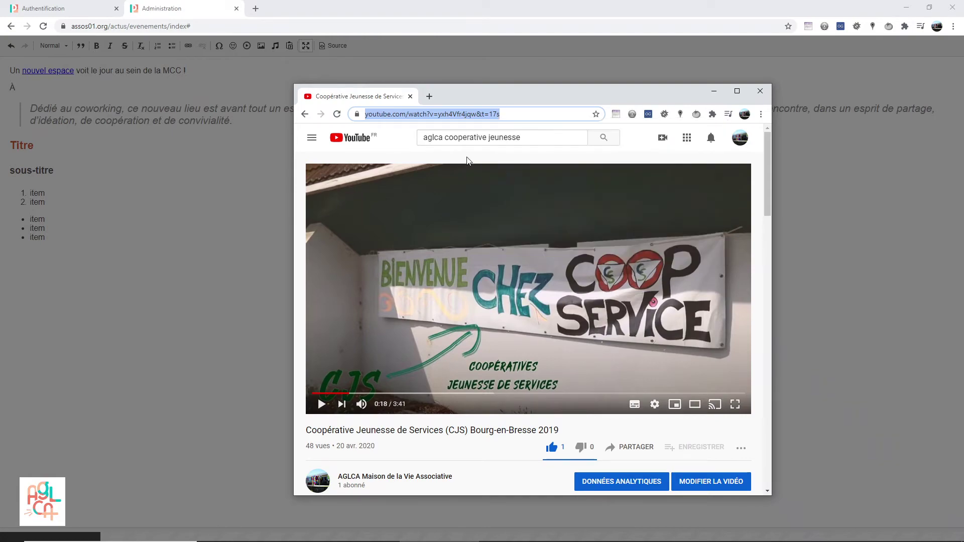
left_click(633, 449)
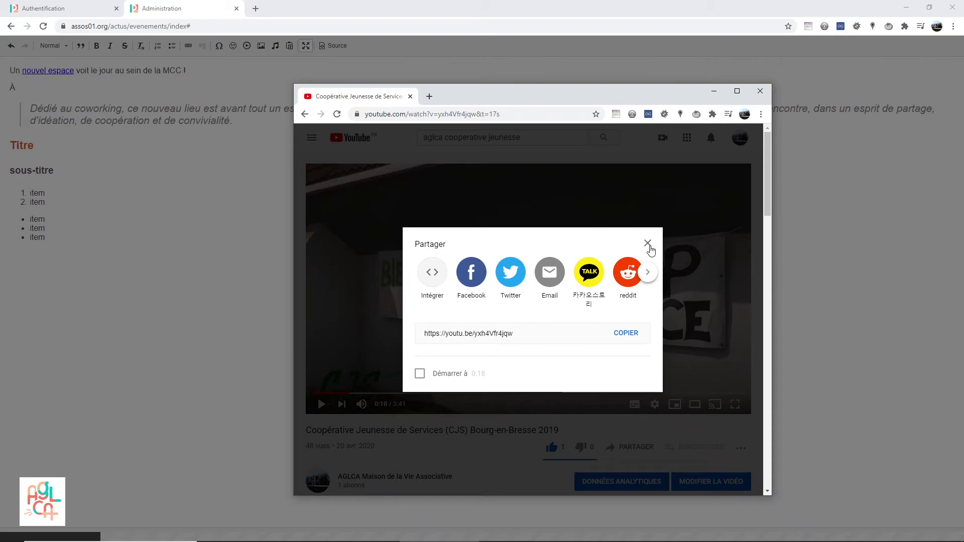
left_click(648, 243)
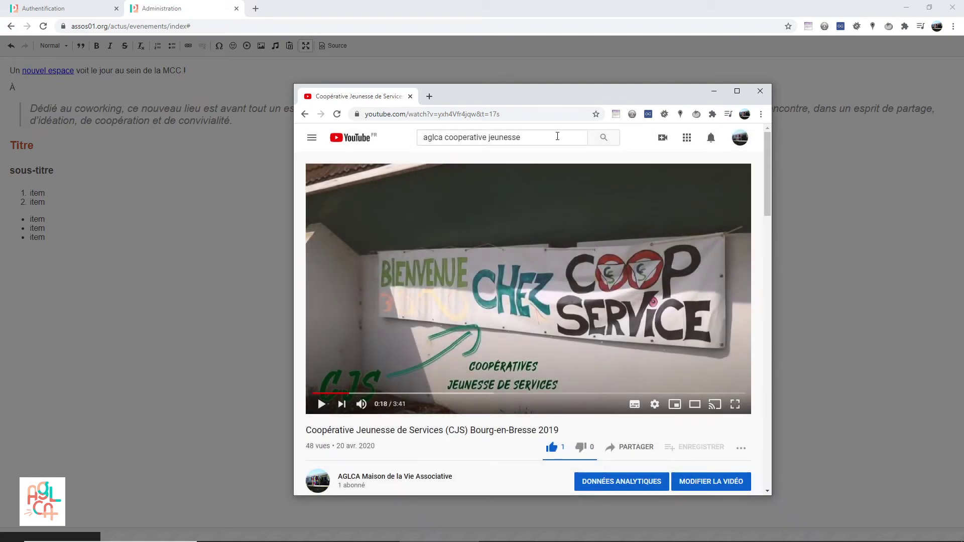
left_click(761, 91)
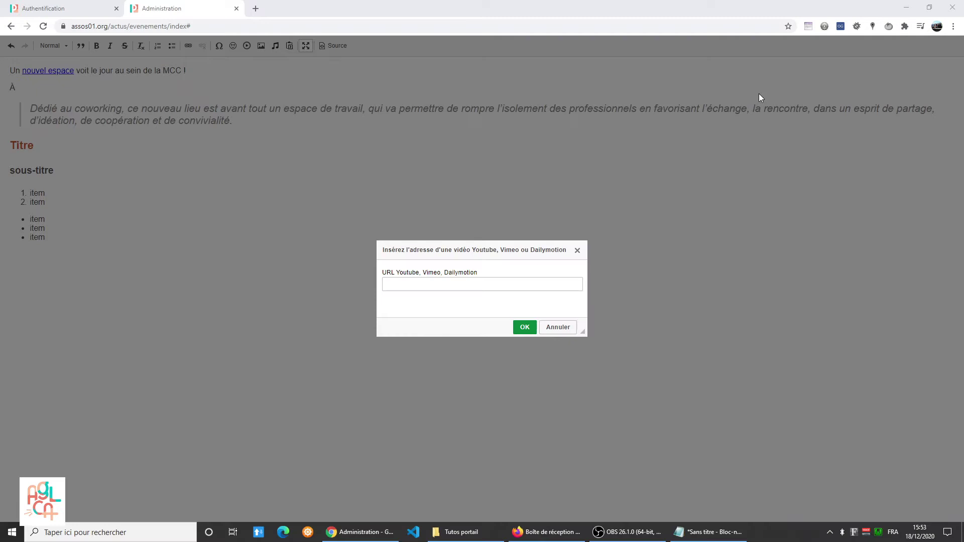
left_click(414, 284)
right_click(406, 285)
left_click(431, 364)
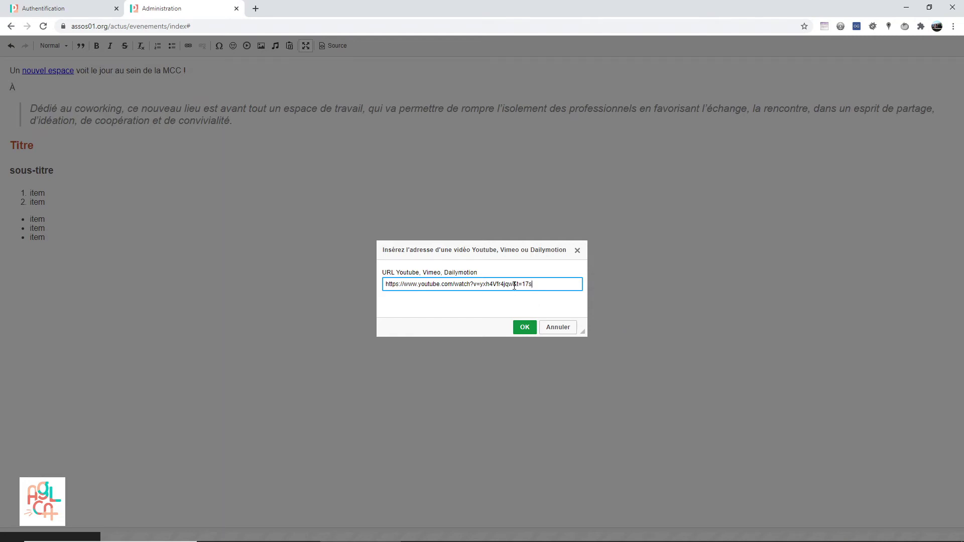
left_click(523, 330)
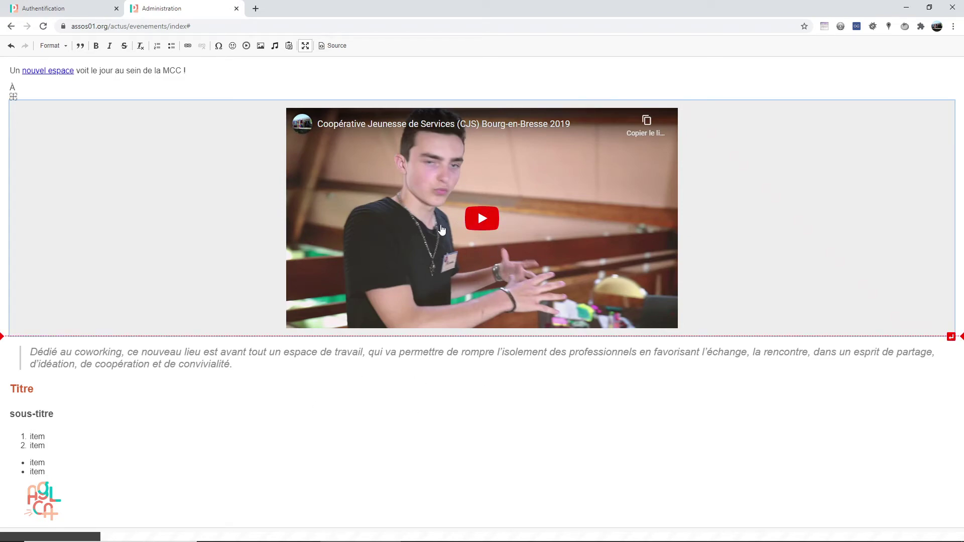
Insert the image montagne.jpg, uploaded from the Portail folder, on a new line below the "Titre" heading.
left_click(261, 49)
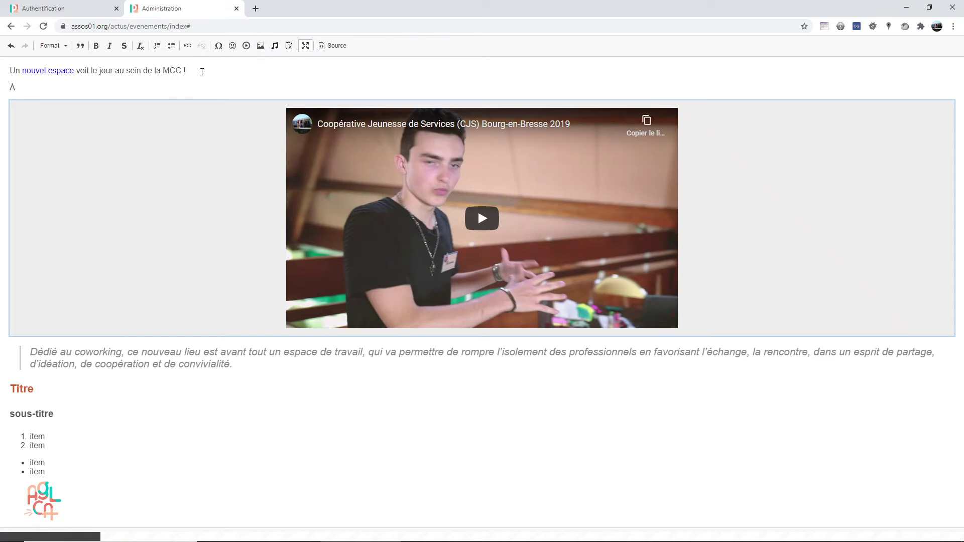
left_click(133, 387)
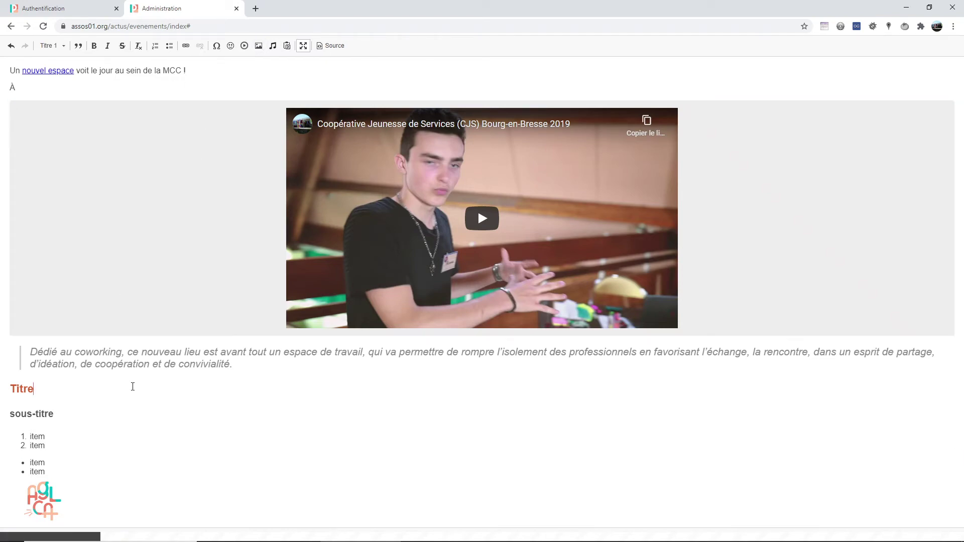
key("Return")
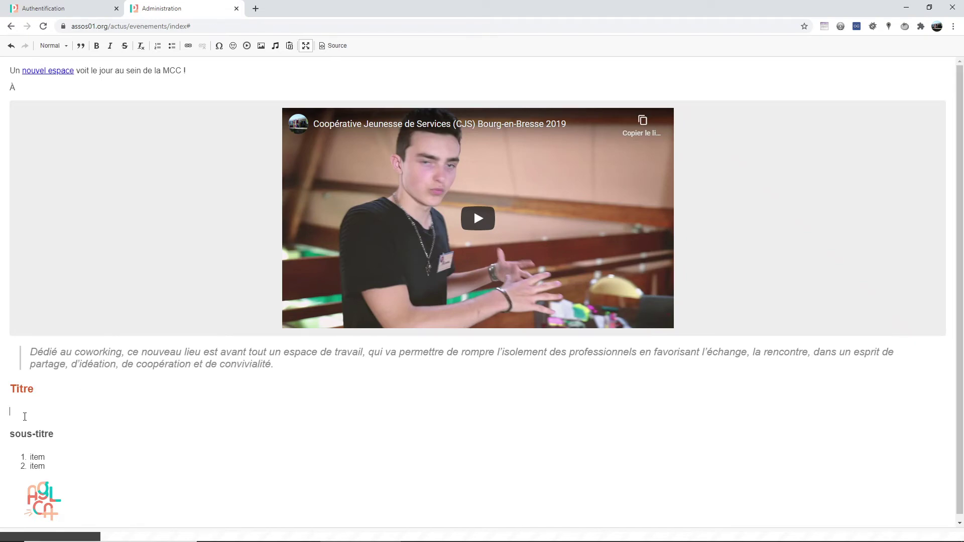
left_click(262, 47)
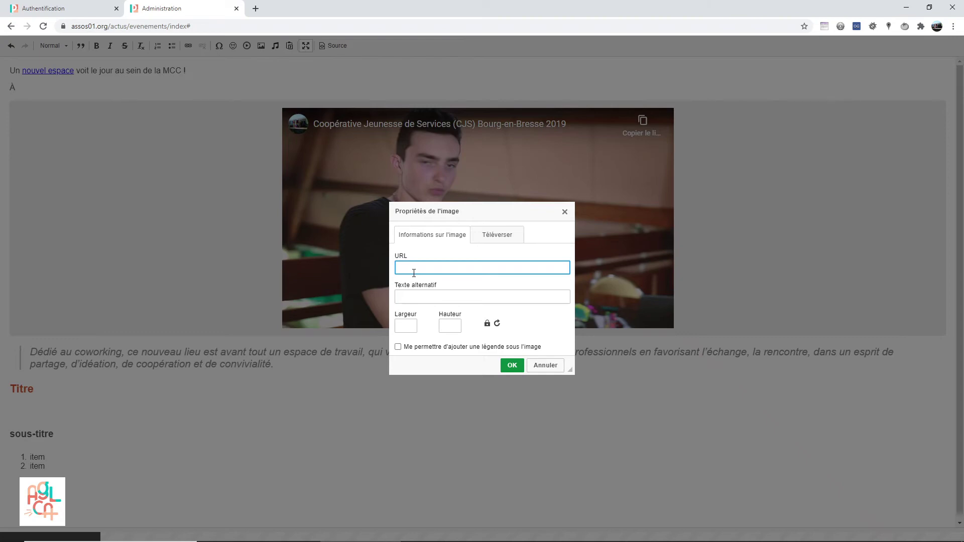
left_click(506, 248)
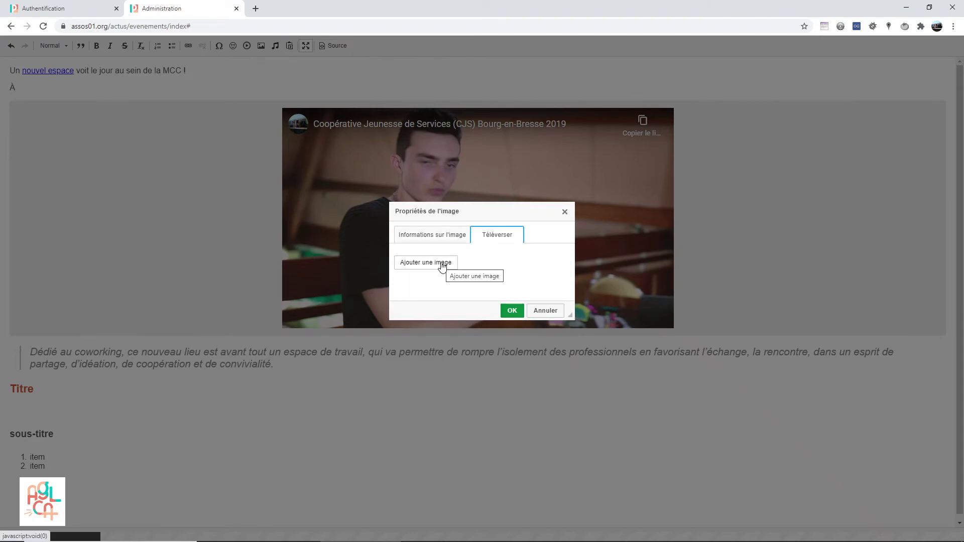
left_click(496, 241)
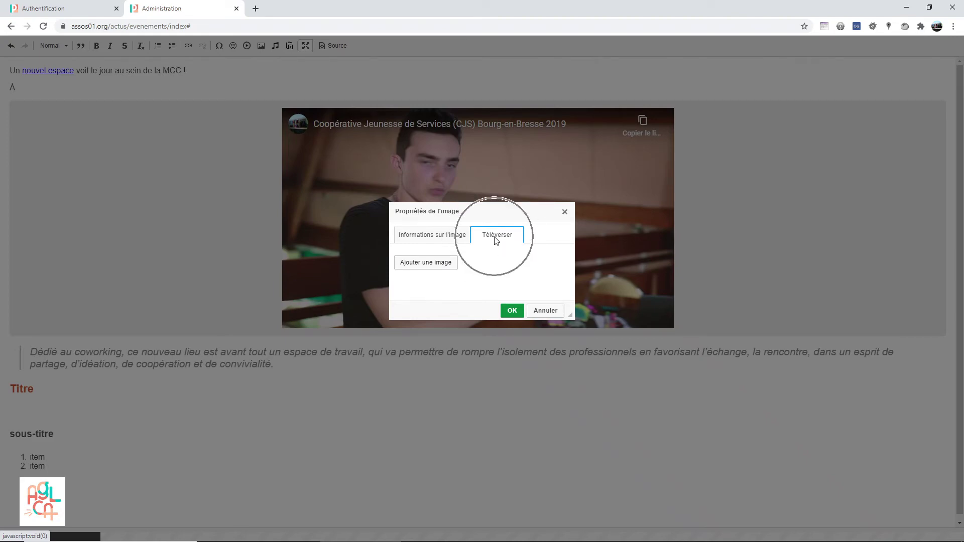
left_click(429, 266)
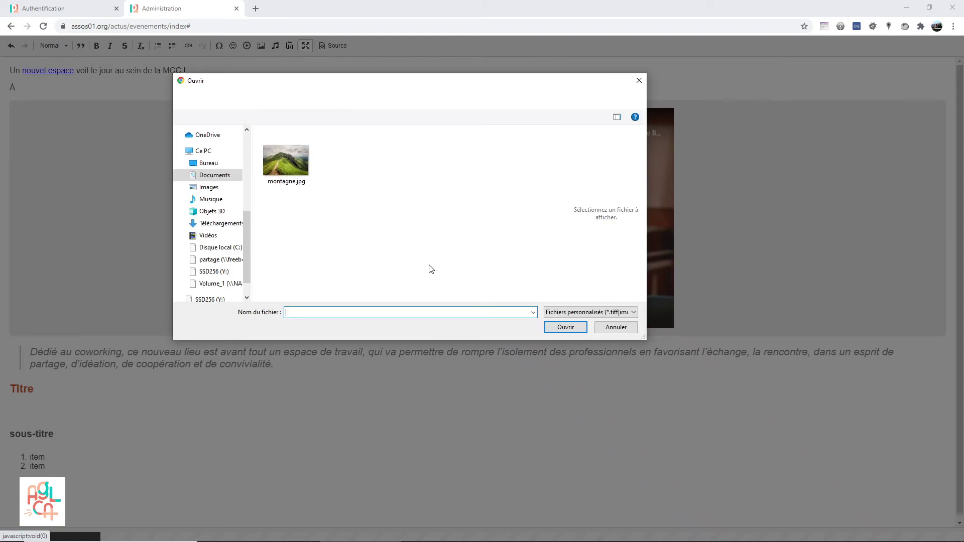
left_click(291, 152)
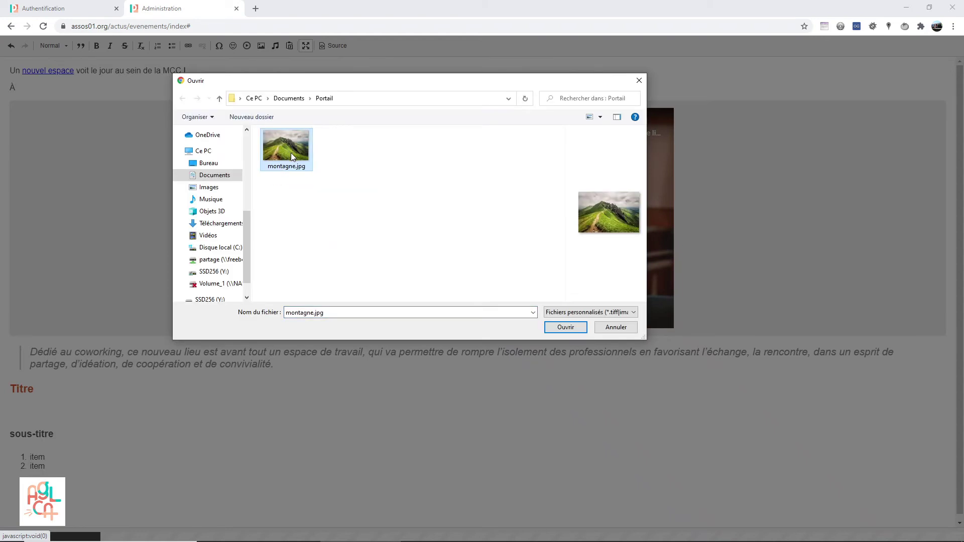
double_click(296, 155)
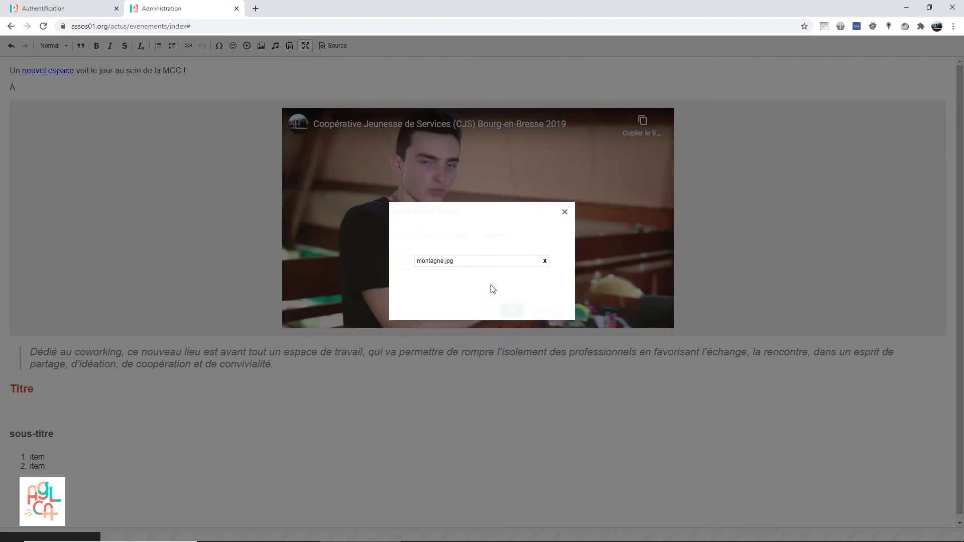
left_click(512, 366)
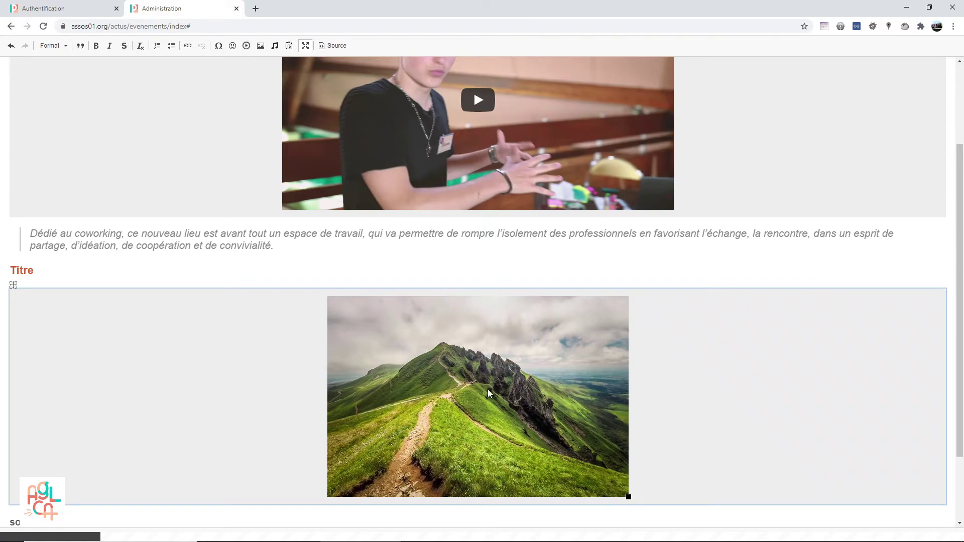
Enable a caption under the mountain image and replace its placeholder text with "Montagne".
scroll(472, 393, "down", 1)
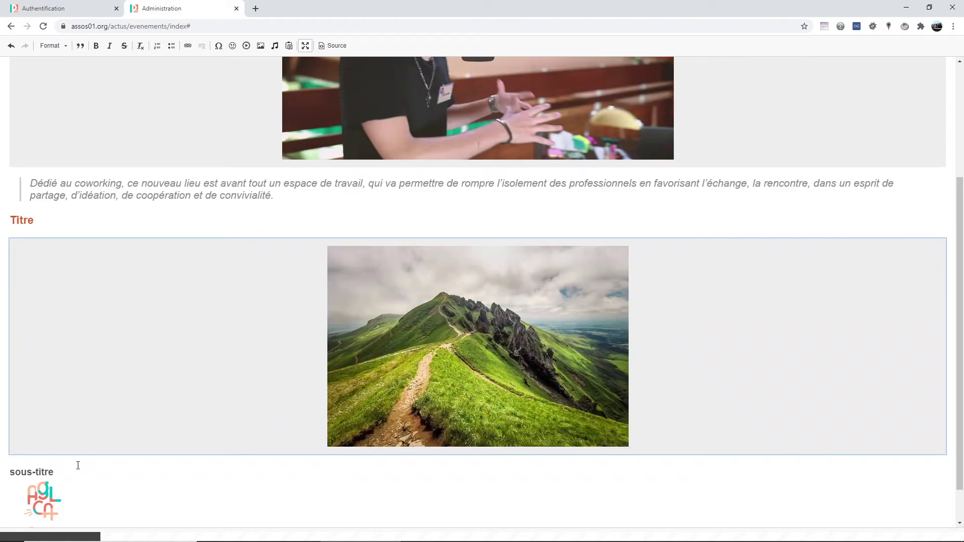
double_click(510, 343)
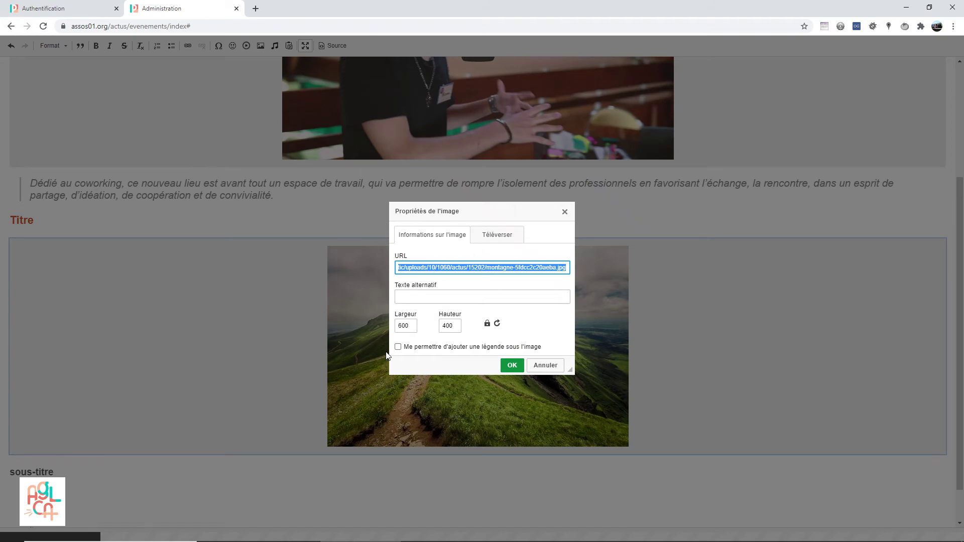
left_click(398, 347)
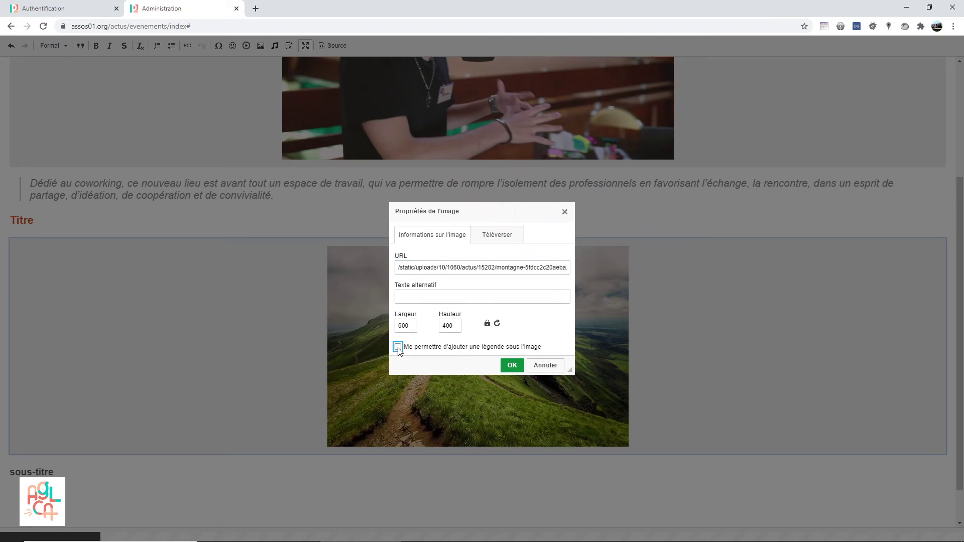
left_click(510, 367)
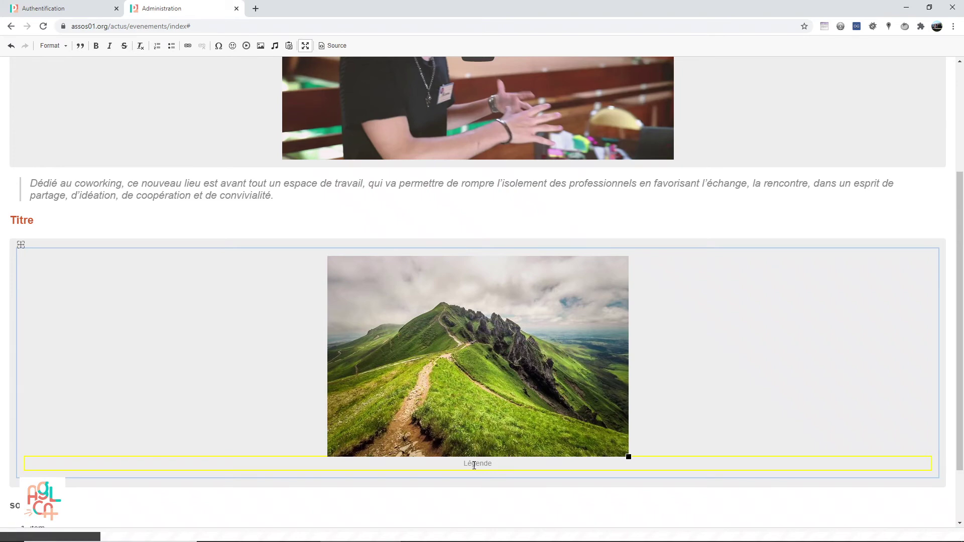
double_click(475, 462)
type("Montgae")
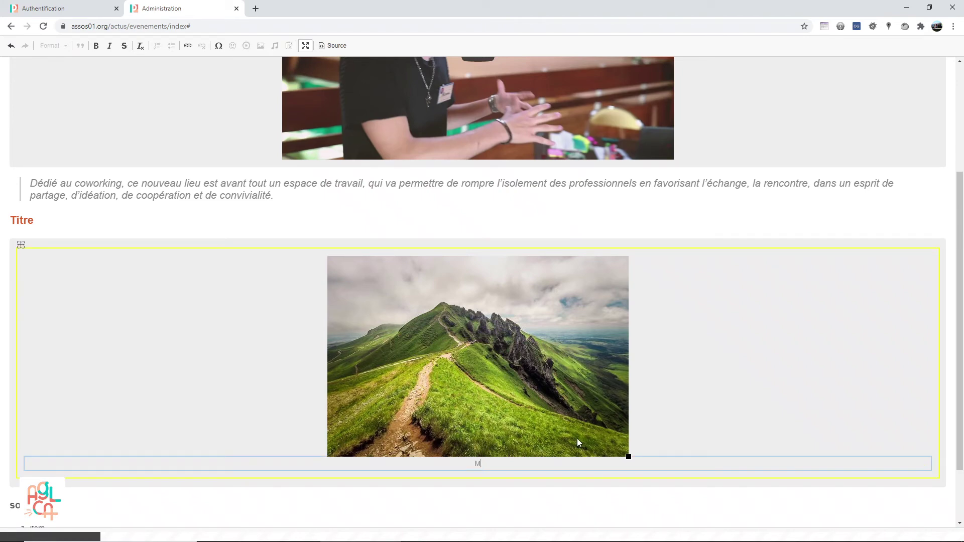
key("BackSpace")
key("BackSpace")
key("BackSpace")
type("agne")
left_click(304, 198)
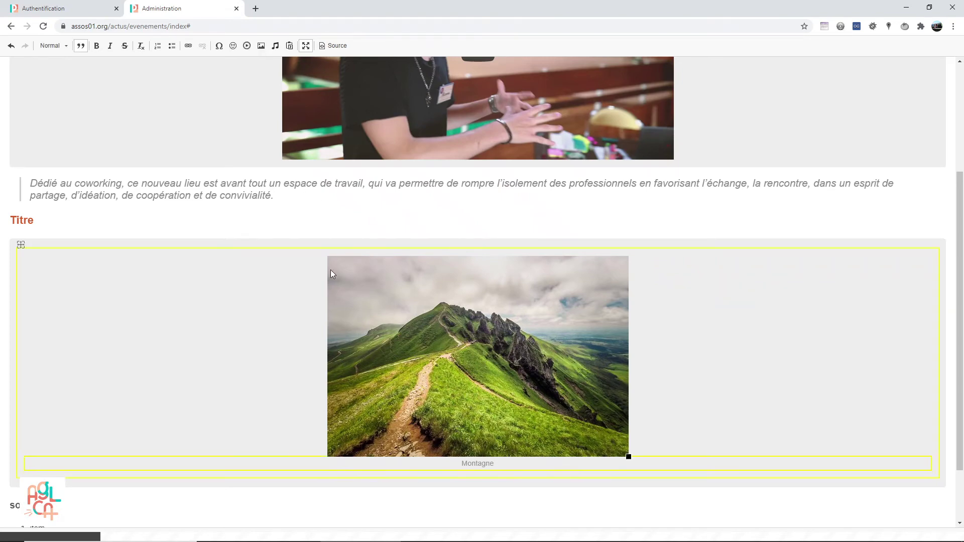
left_click(277, 47)
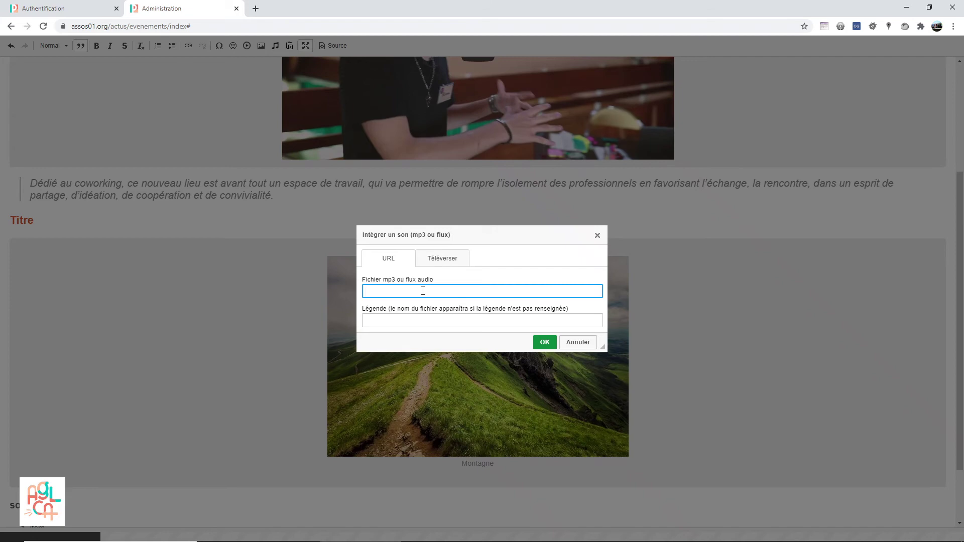
left_click(456, 262)
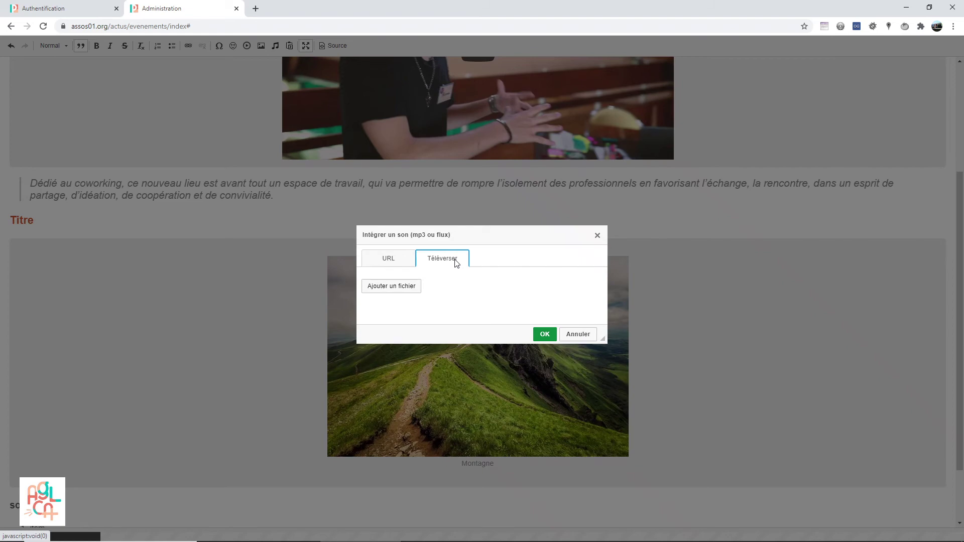
left_click(390, 291)
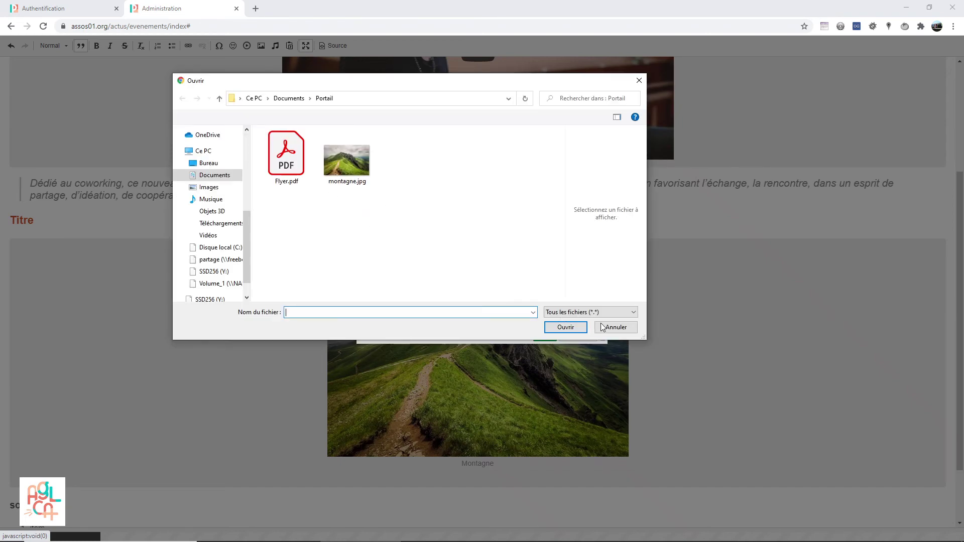
left_click(617, 328)
left_click(577, 335)
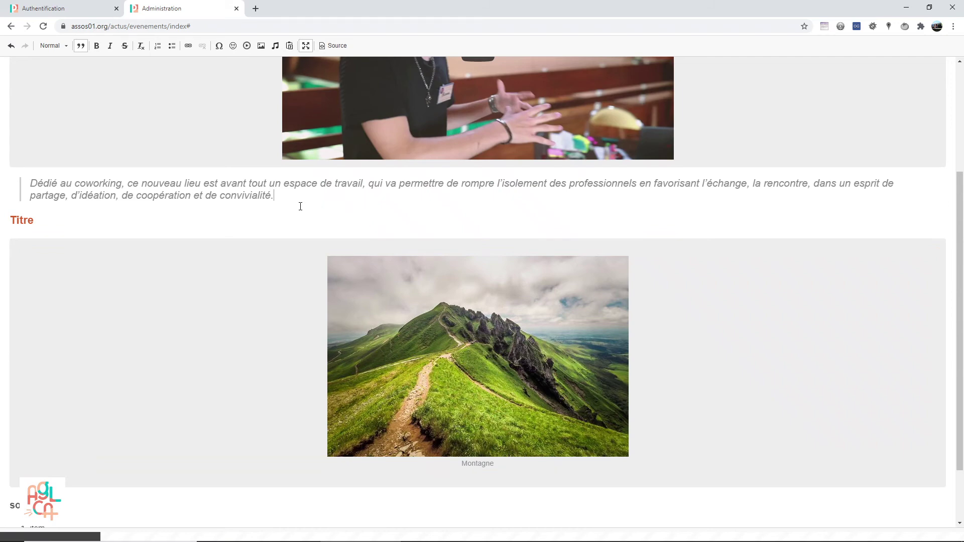
Exit the full-screen editor and review the suggested hashtags in the help note above the event form.
left_click(438, 205)
left_click(306, 46)
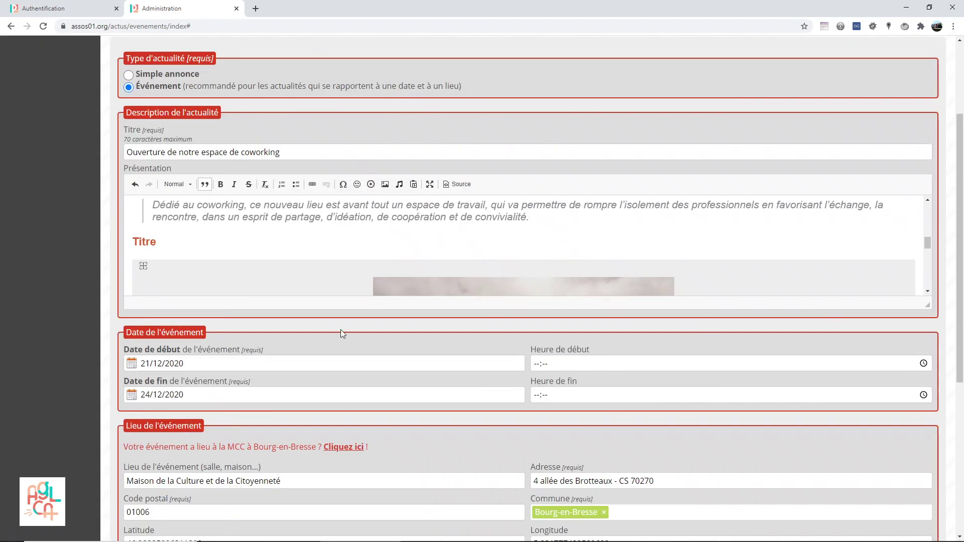
scroll(290, 242, "up", 1)
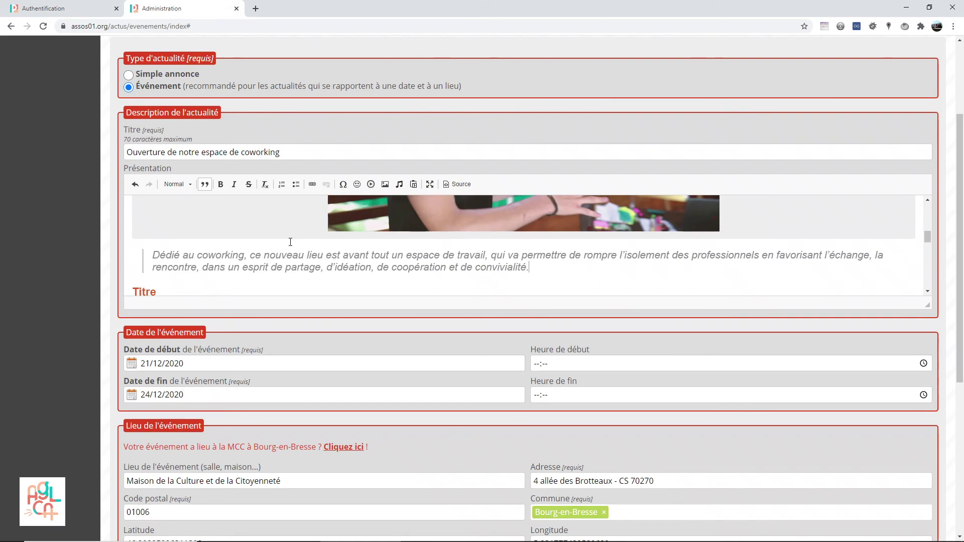
scroll(286, 238, "up", 3)
scroll(246, 184, "up", 1)
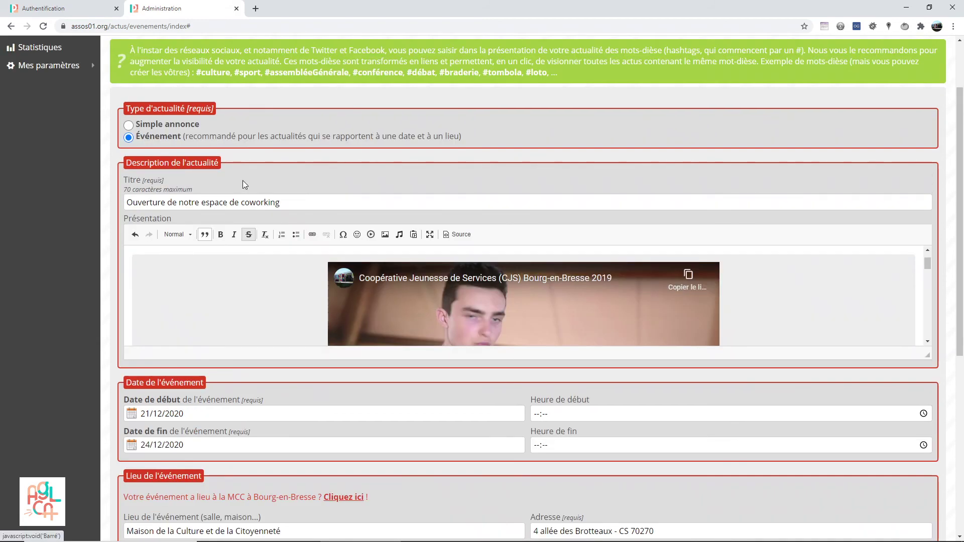
scroll(243, 180, "up", 2)
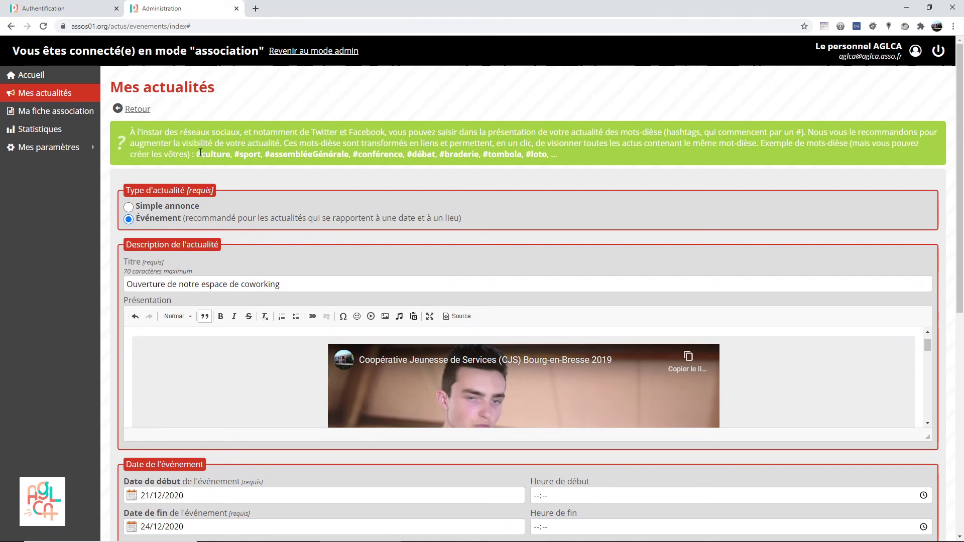
left_click_drag(200, 152, 549, 156)
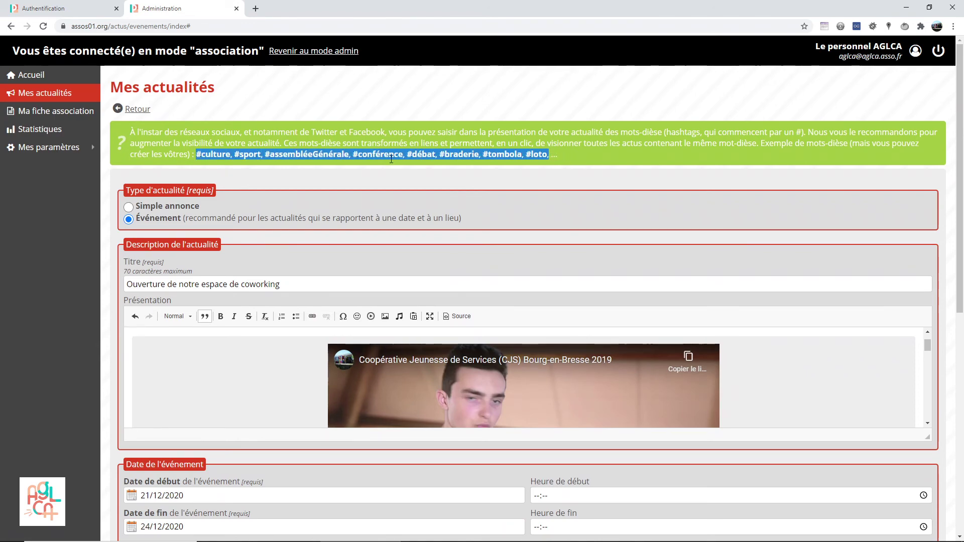
left_click(163, 148)
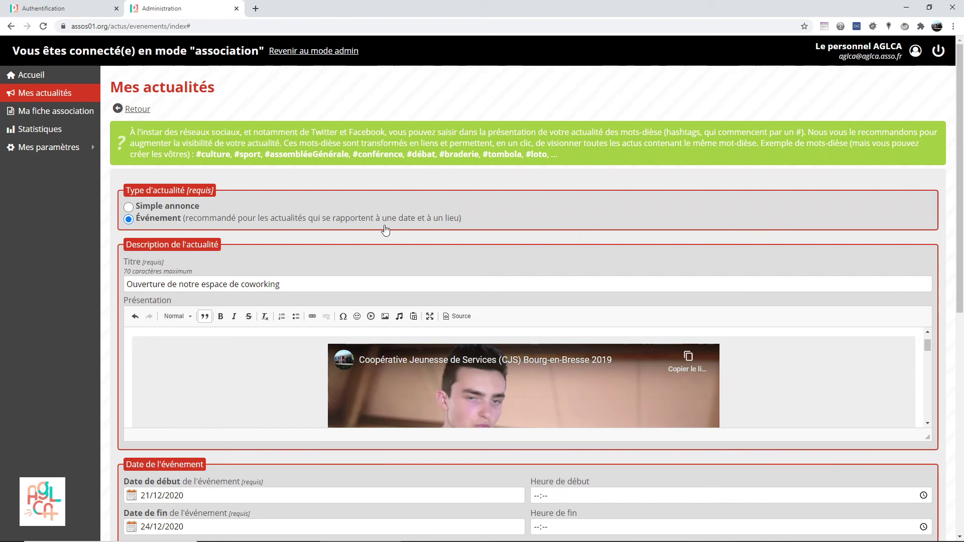
double_click(295, 153)
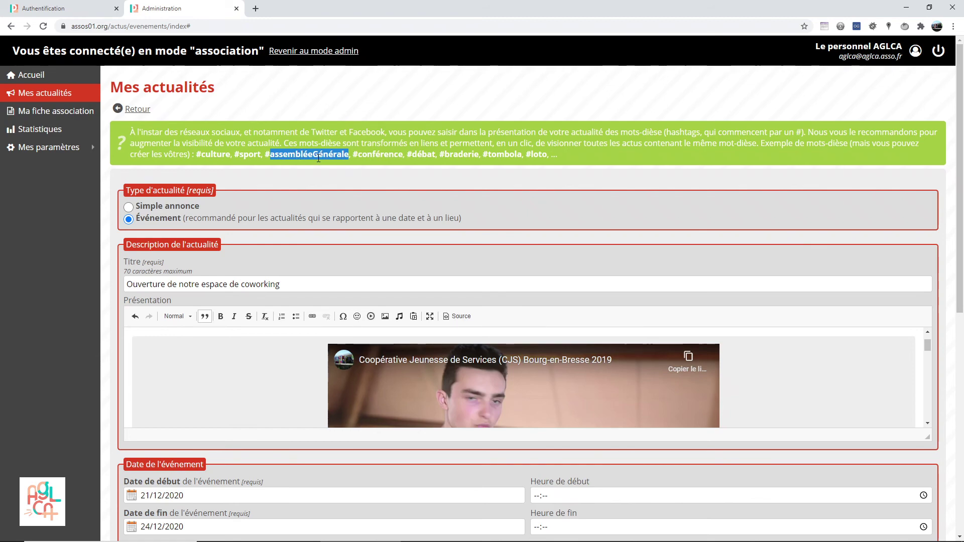
left_click(309, 157)
Copy the hashtag #sport from the help note and paste it on a new line between the "Titre" heading and the mountain image.
left_click_drag(234, 155, 262, 155)
key("ctrl+c")
left_click(236, 154)
scroll(224, 303, "down", 1)
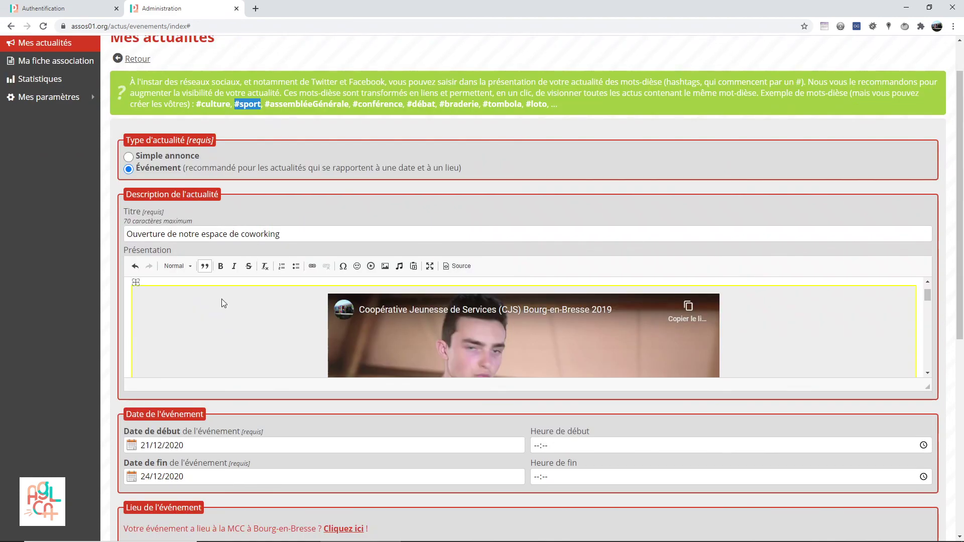
scroll(354, 314, "down", 1)
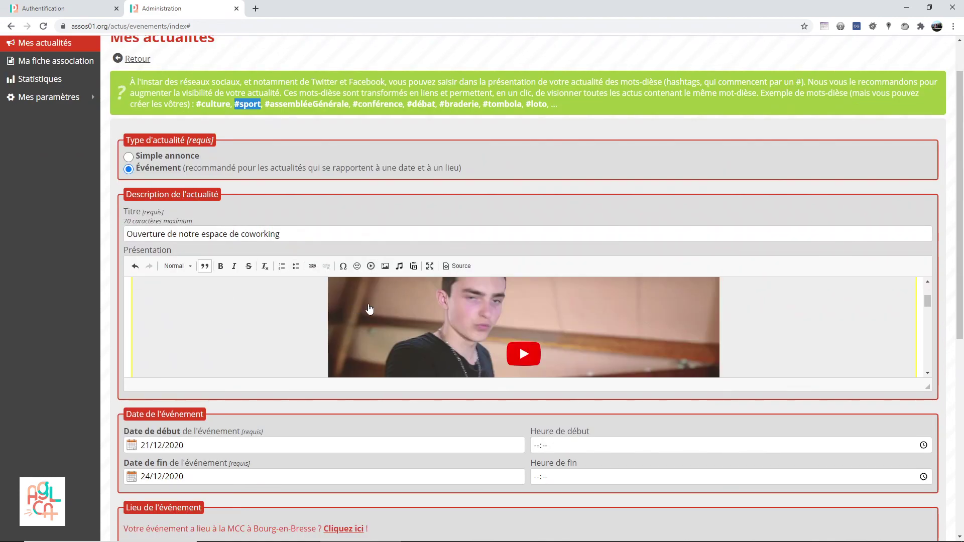
scroll(369, 309, "up", 1)
left_click(226, 328)
key("Return")
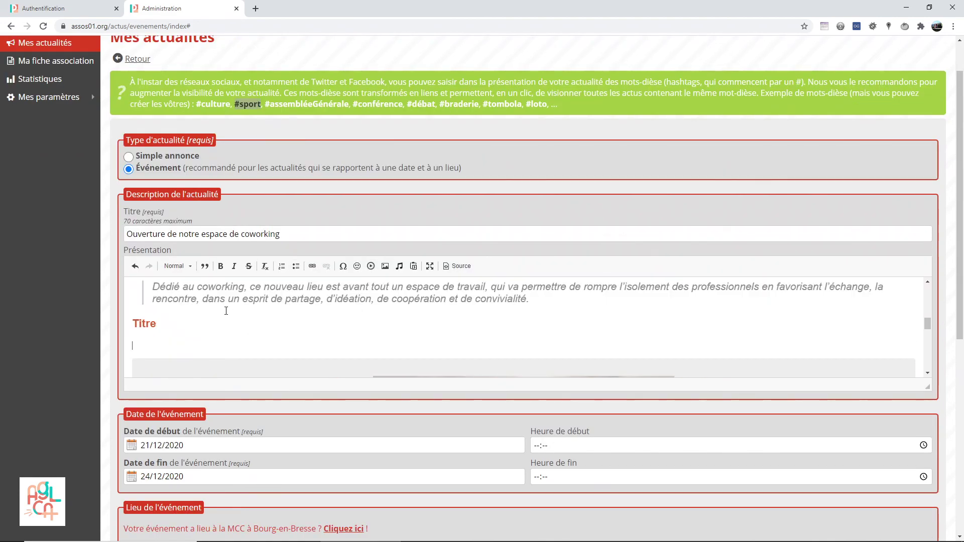
key("ctrl+v")
left_click_drag(130, 346, 162, 345)
left_click(172, 343)
left_click(174, 348)
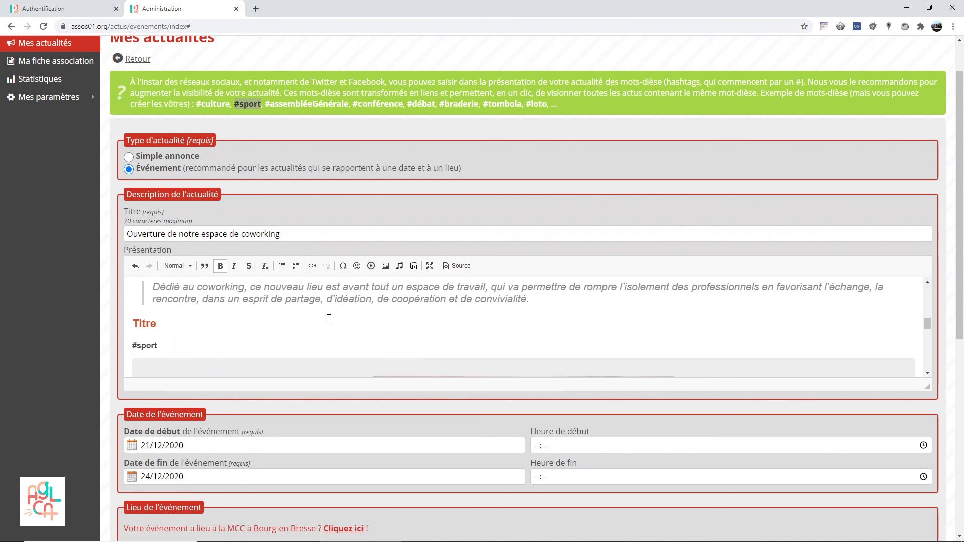